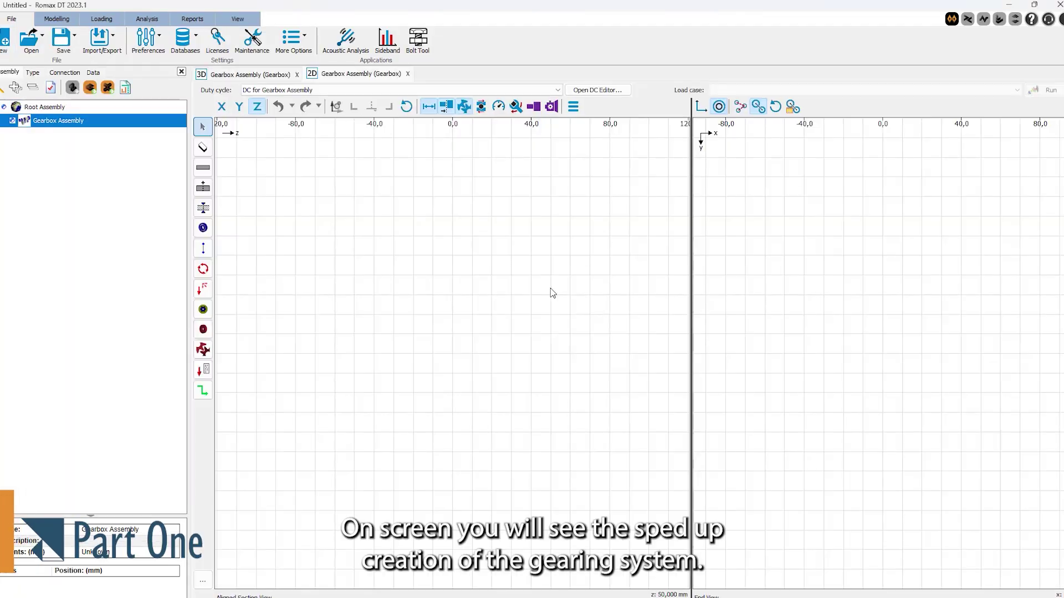
# Add a new shaft to the gearbox assembly.
pyautogui.click(57, 18)
pyautogui.click(64, 35)
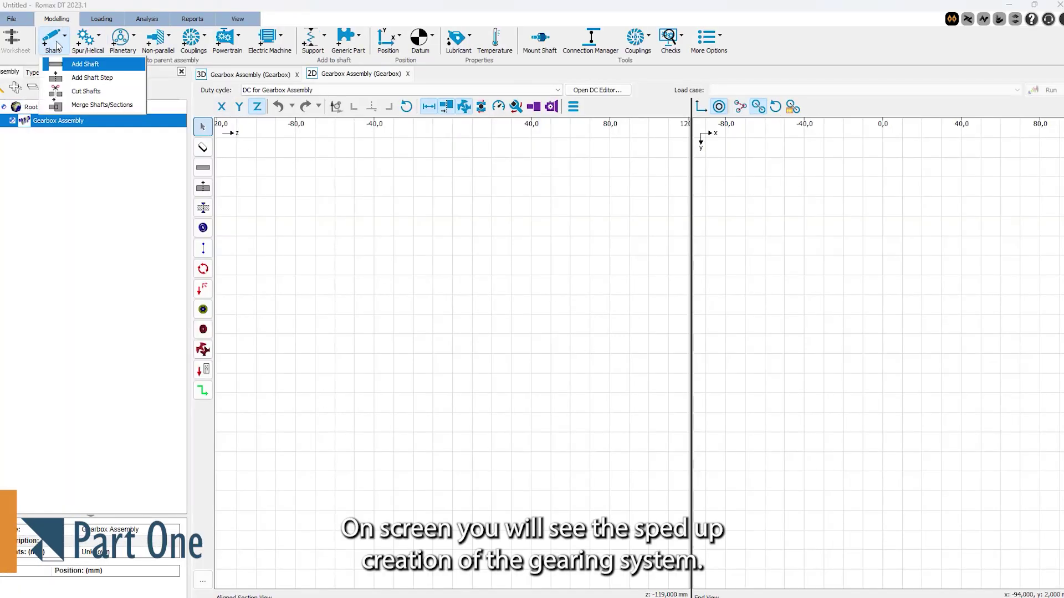
pyautogui.click(78, 67)
# Edit the first section dimensions of the new shaft and of Shaft 2.
pyautogui.doubleClick(77, 134)
pyautogui.doubleClick(388, 233)
pyautogui.doubleClick(407, 272)
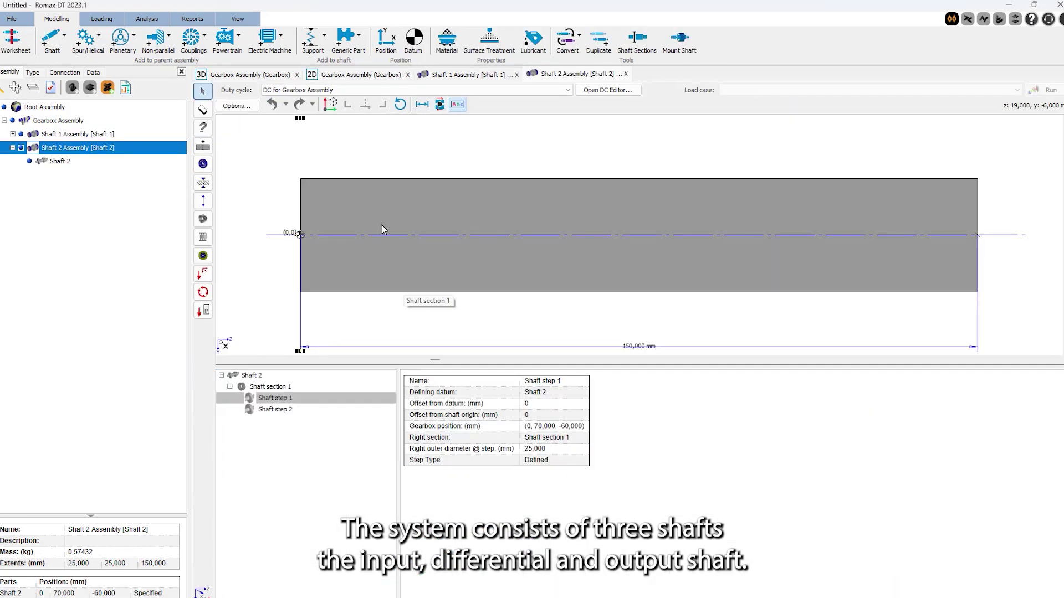
pyautogui.doubleClick(381, 230)
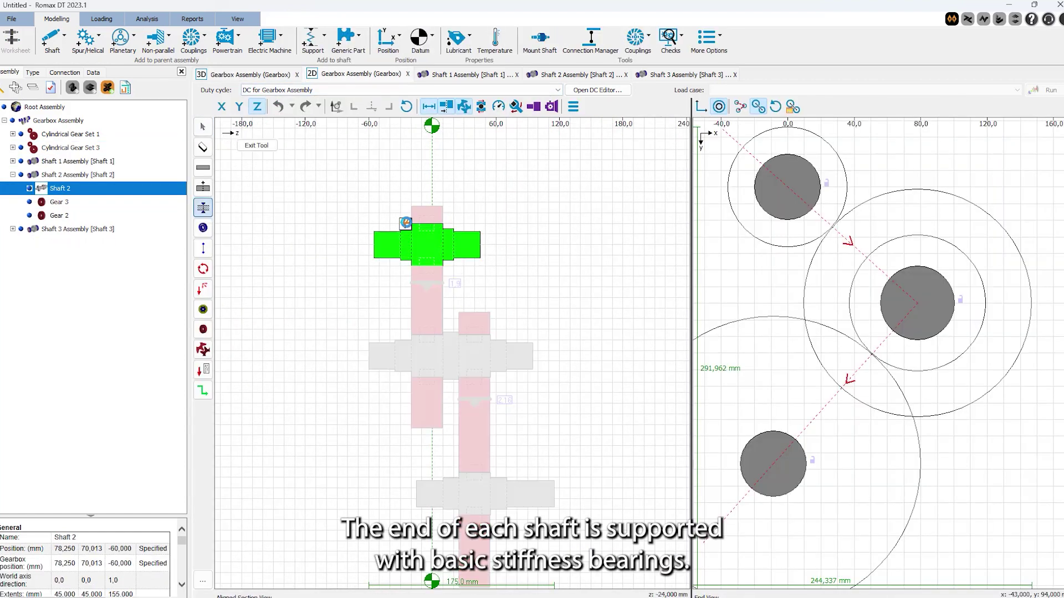
# Place stiffness bearings on Shaft 2 and Shaft 1 as Radial ball 62205 supports.
pyautogui.click(522, 350)
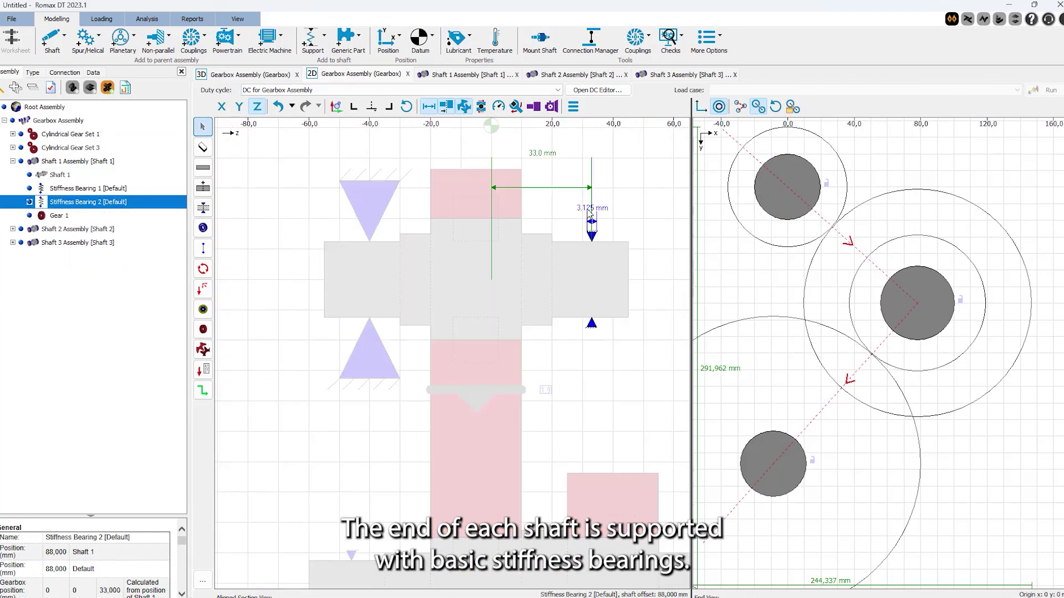
pyautogui.click(591, 213)
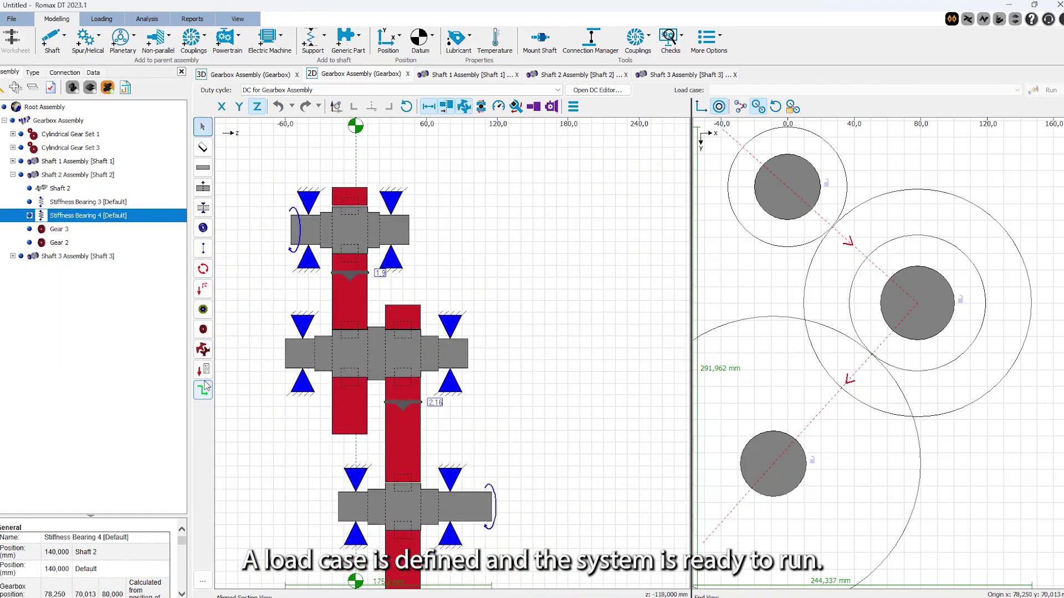
pyautogui.click(204, 389)
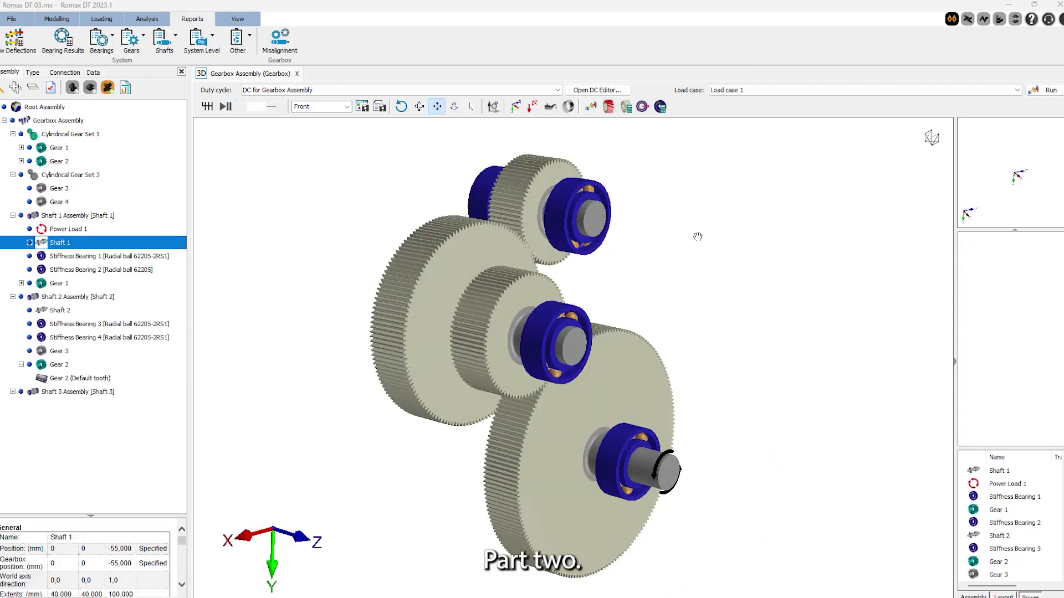
# Show Stiffness Bearing 1's bearing results down to its L10 life of 1477,535 MRevs.
pyautogui.click(79, 41)
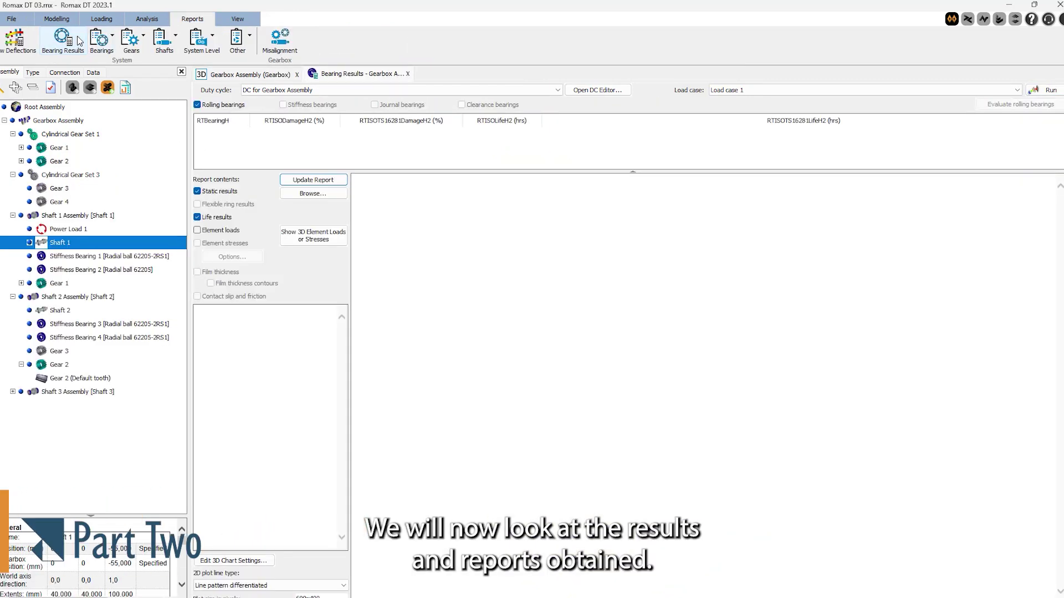
pyautogui.click(242, 133)
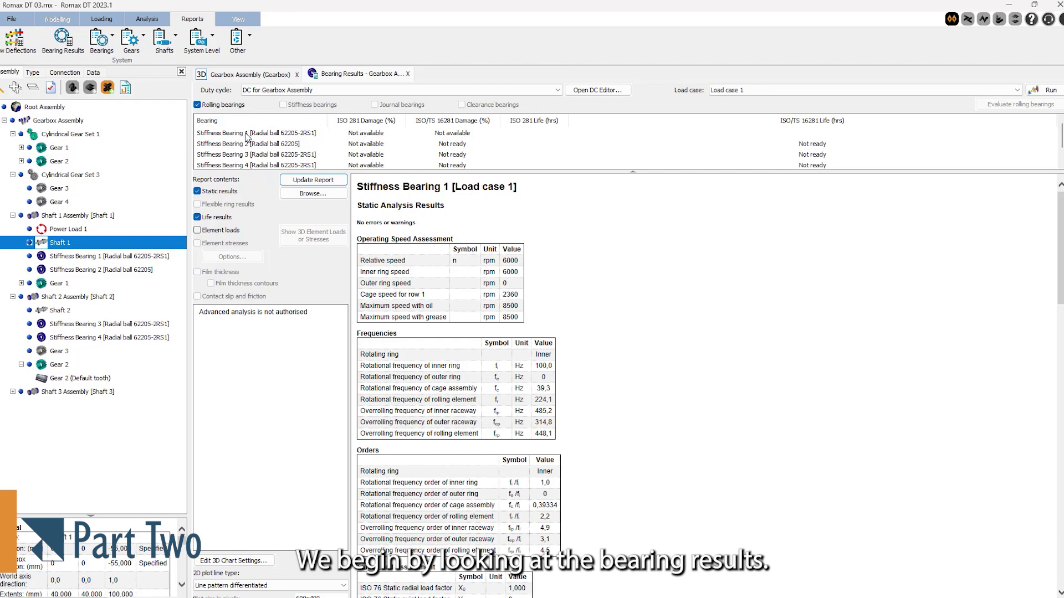
pyautogui.click(247, 136)
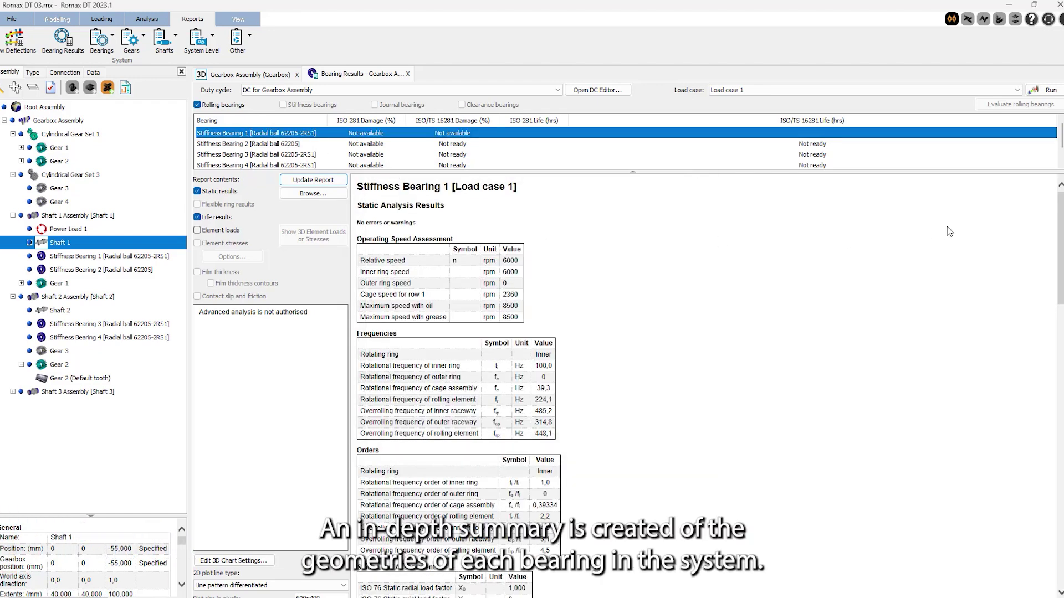
pyautogui.click(1059, 206)
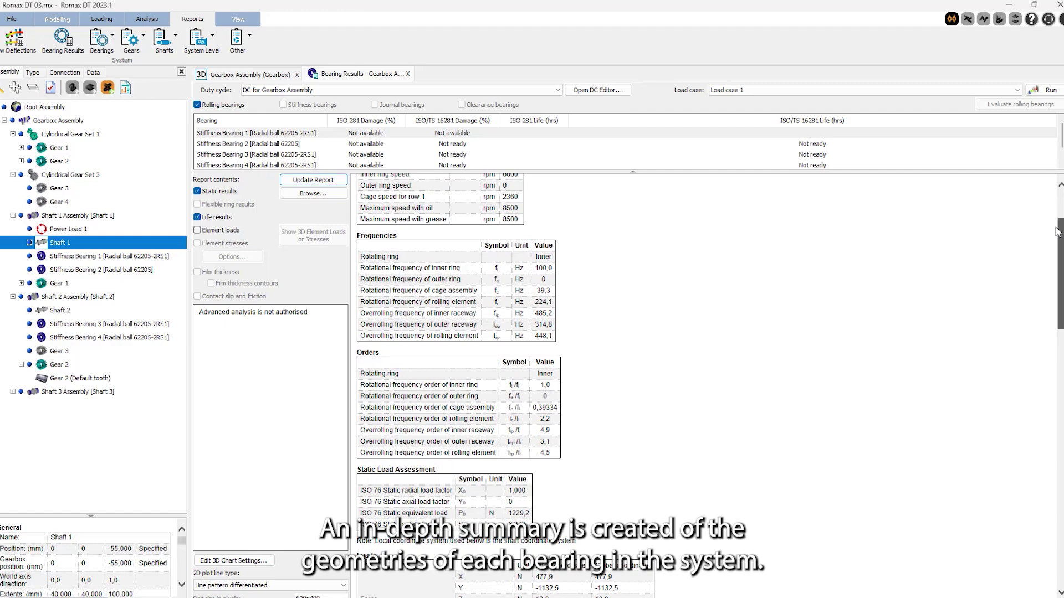
pyautogui.moveTo(1058, 231); pyautogui.dragTo(1060, 485)
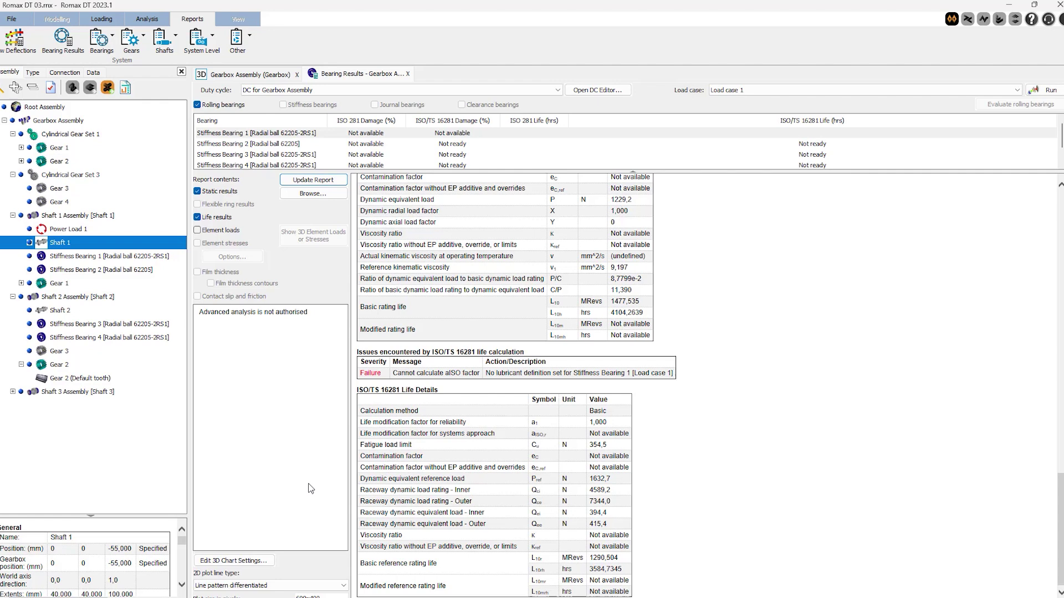
pyautogui.click(248, 562)
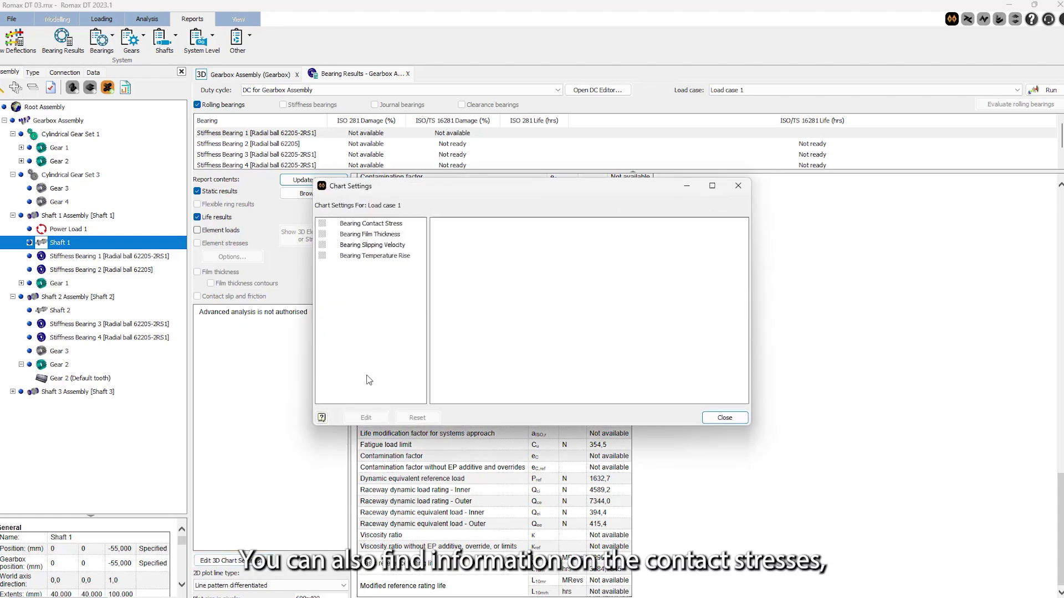
pyautogui.click(377, 225)
pyautogui.click(394, 239)
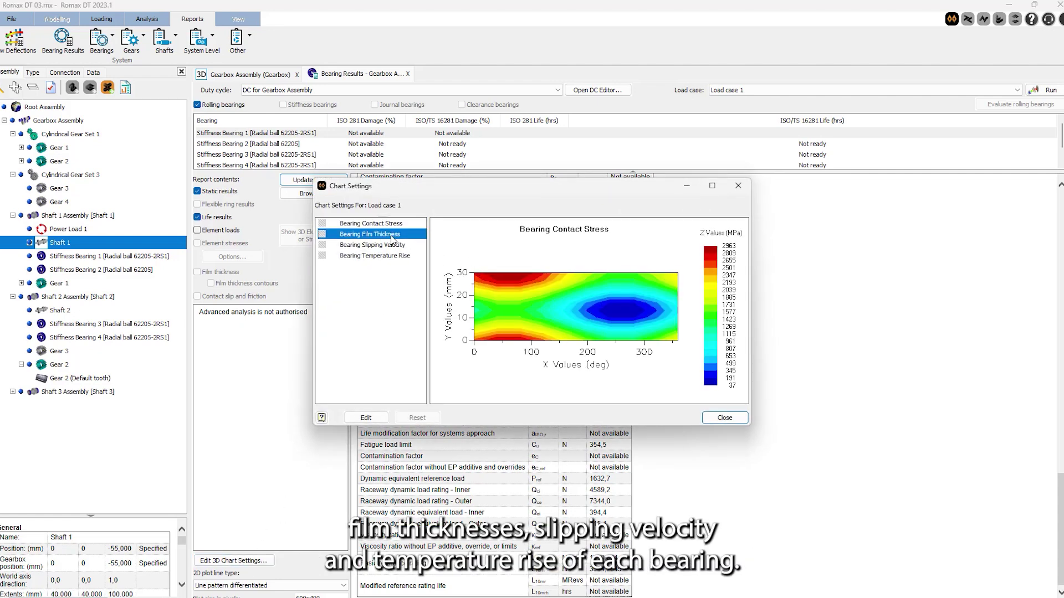
pyautogui.click(391, 246)
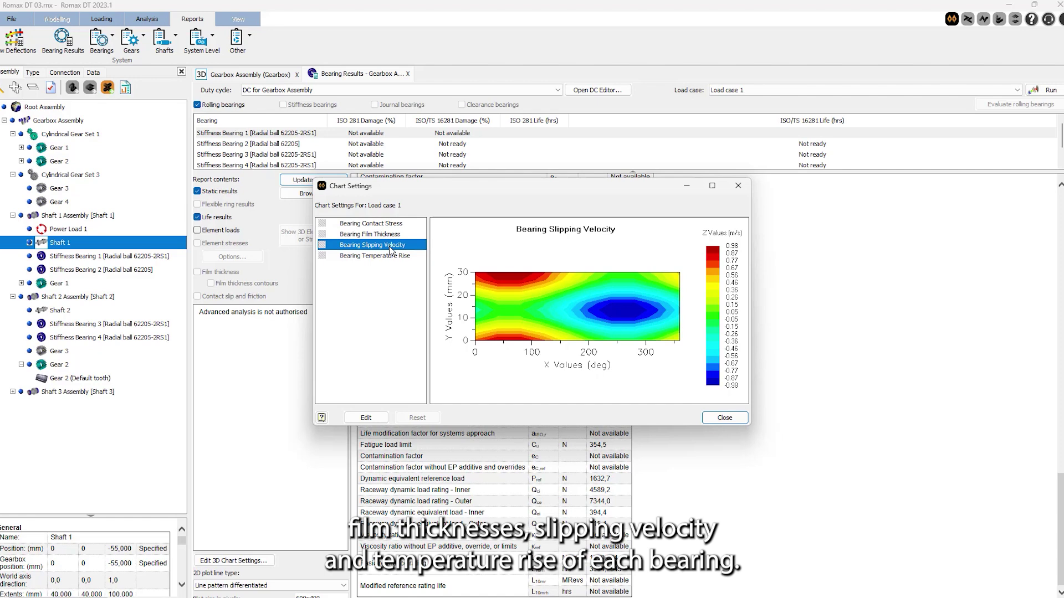
pyautogui.click(393, 257)
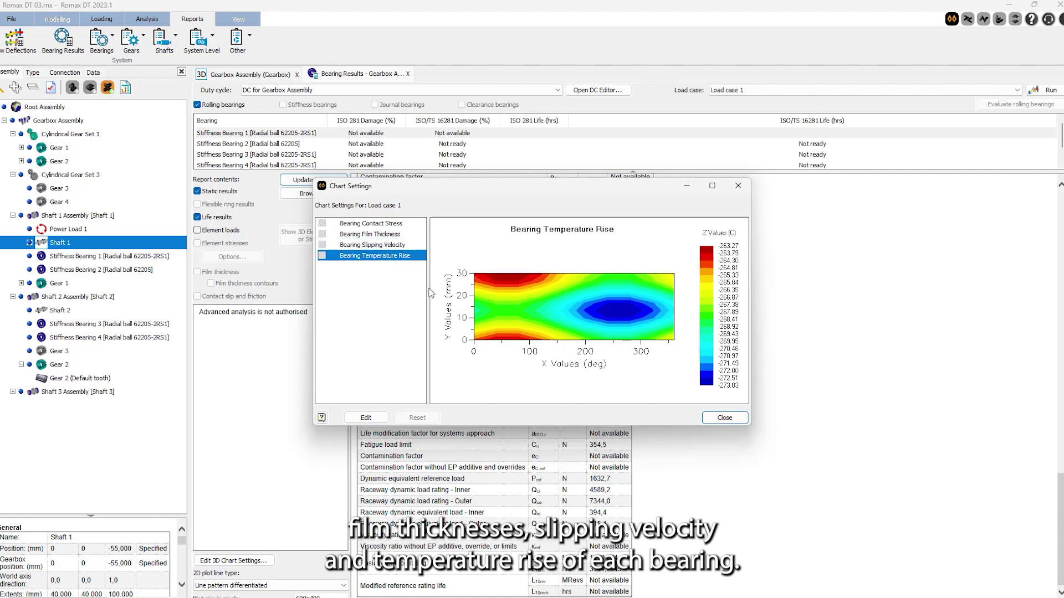
pyautogui.click(715, 422)
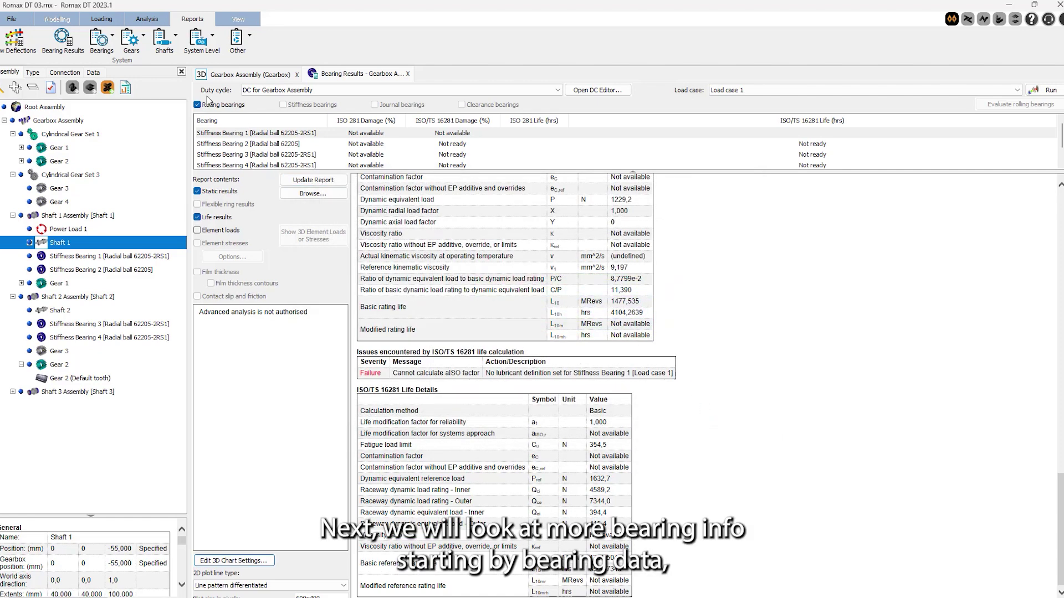
# Open the Bearing Data report and scroll through it.
pyautogui.click(112, 43)
pyautogui.click(133, 48)
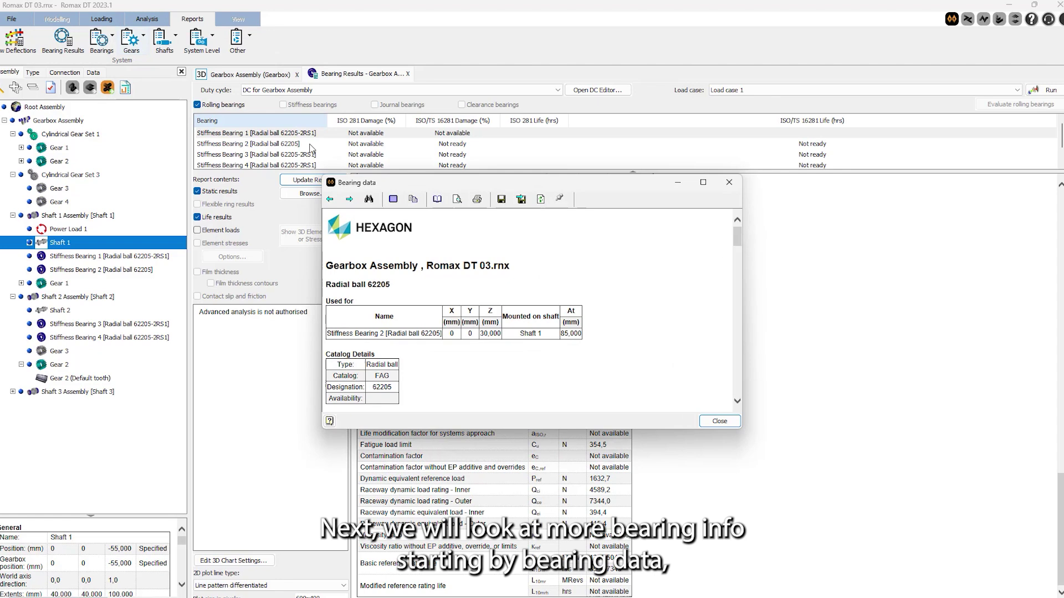
pyautogui.moveTo(737, 238); pyautogui.dragTo(736, 392)
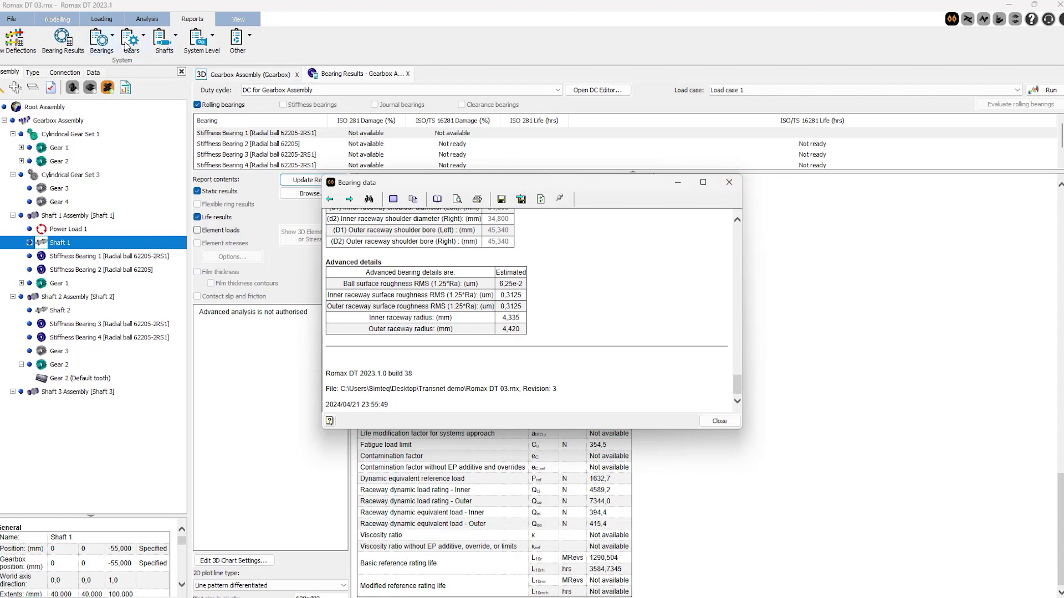
# Open the Clearance and Mounting Report showing 12,50 µm radial clearances and 0 MPa stresses.
pyautogui.click(127, 47)
pyautogui.click(110, 48)
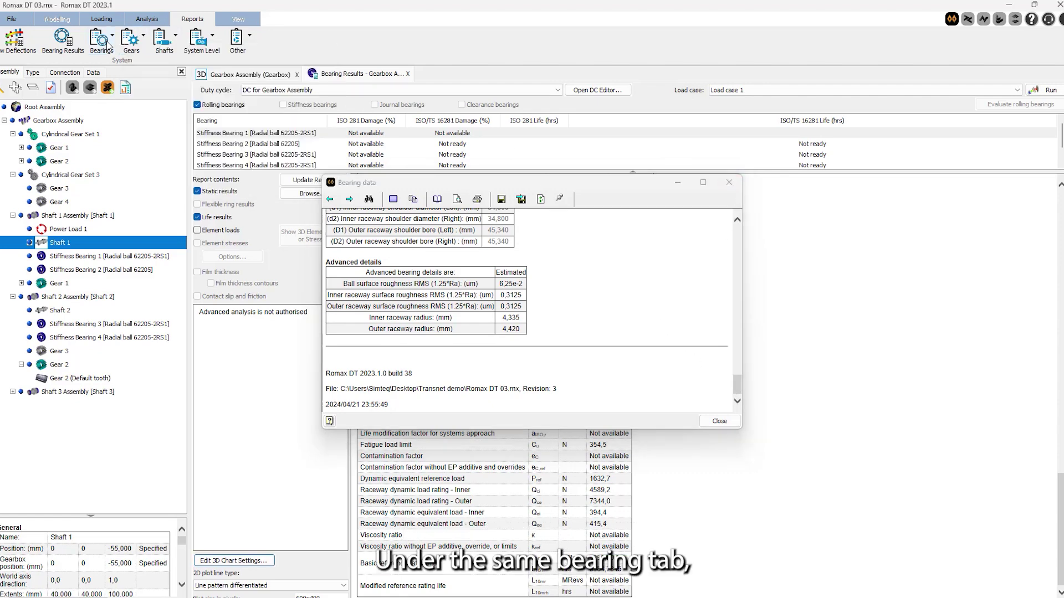
pyautogui.click(109, 48)
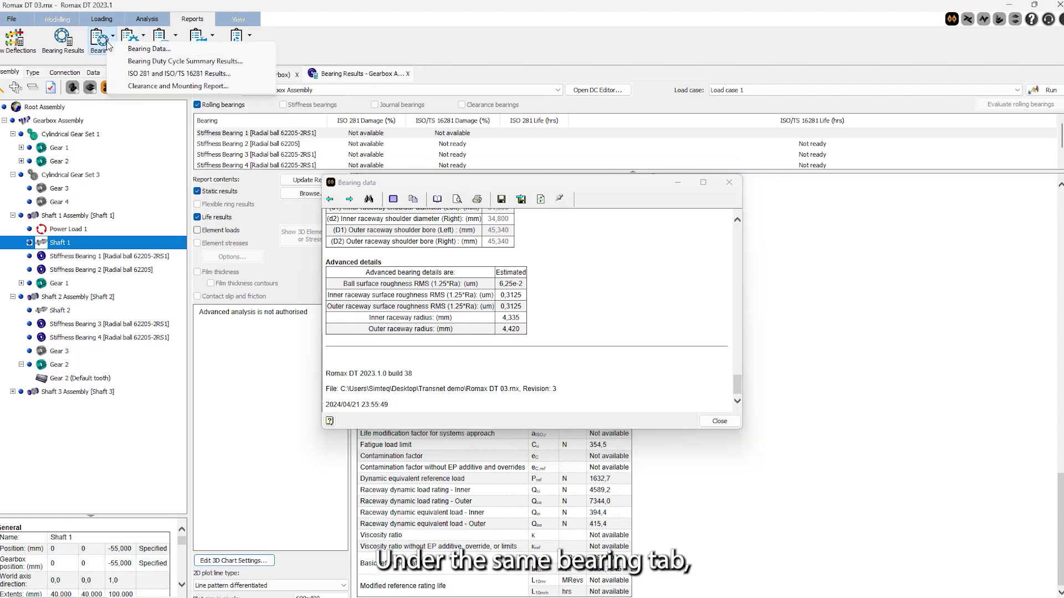
pyautogui.click(136, 88)
pyautogui.moveTo(735, 240); pyautogui.dragTo(731, 378)
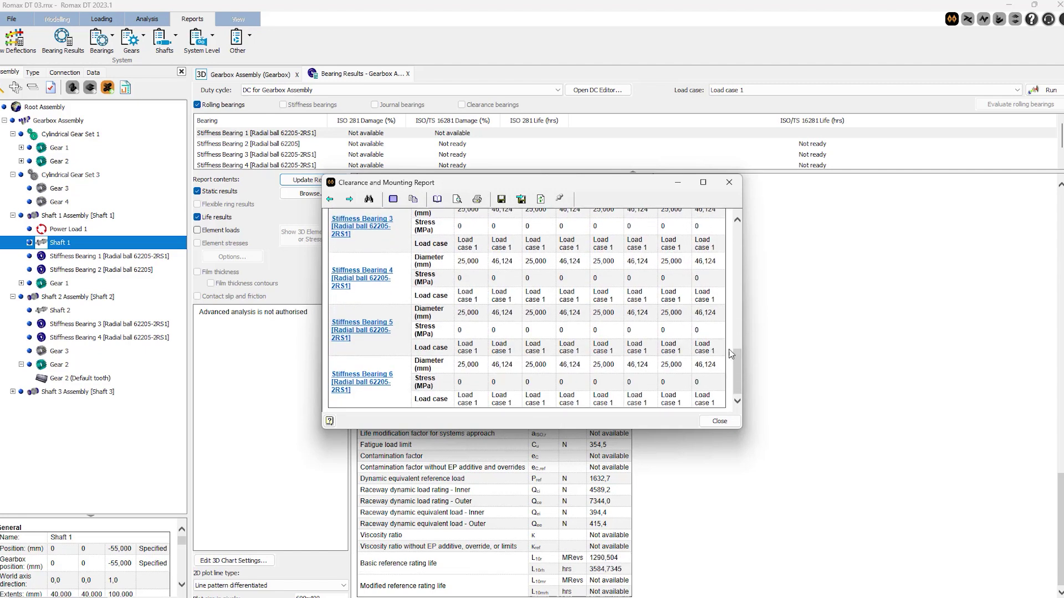
# Replace the clearance report with the Gear Centers and Positions report showing 105 and 130 mm centres.
pyautogui.click(727, 185)
pyautogui.click(130, 39)
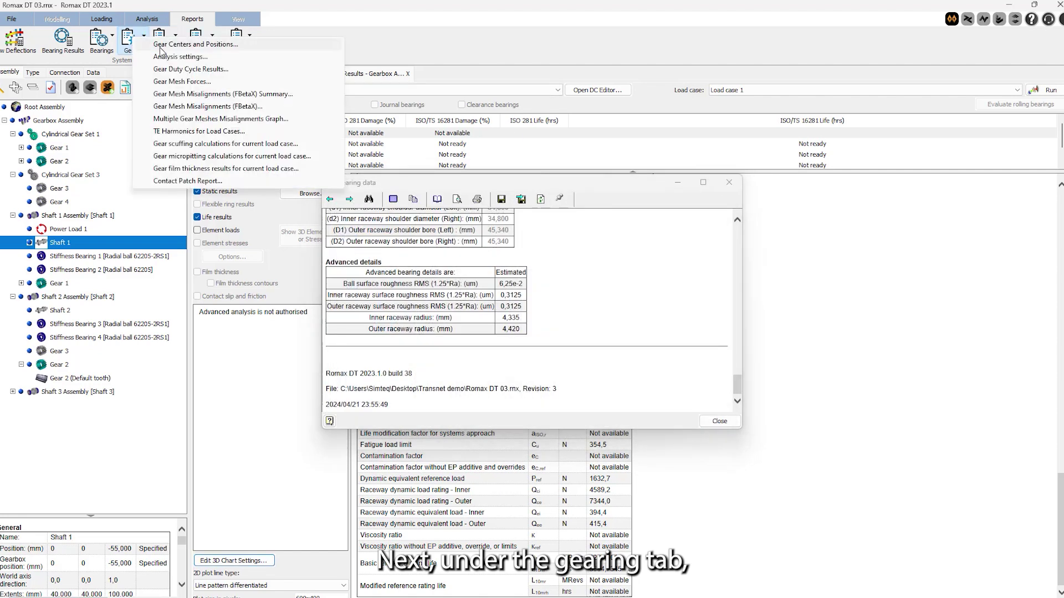
pyautogui.click(166, 45)
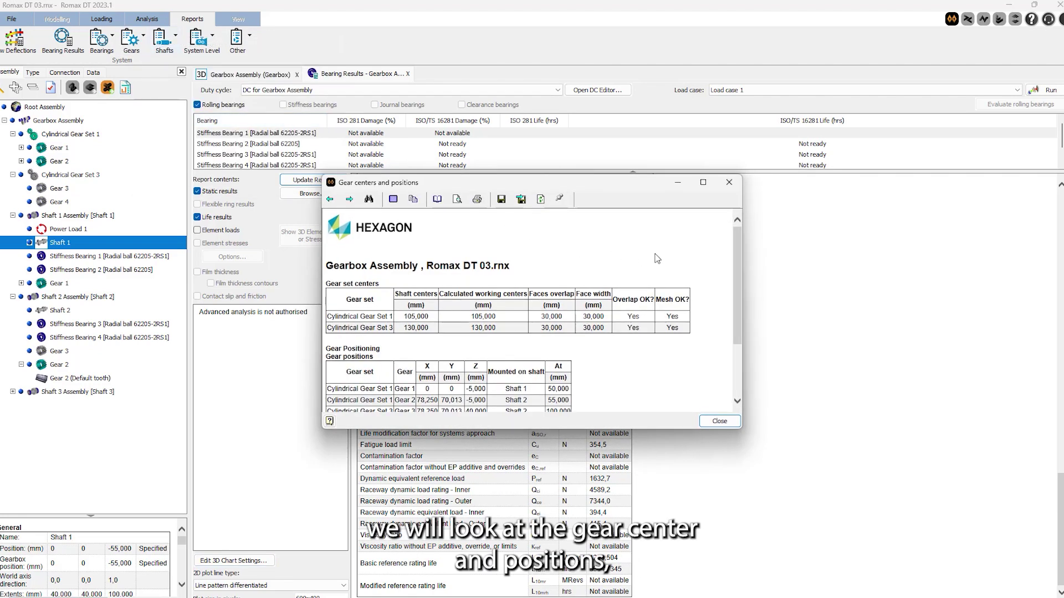
pyautogui.moveTo(733, 240); pyautogui.dragTo(738, 296)
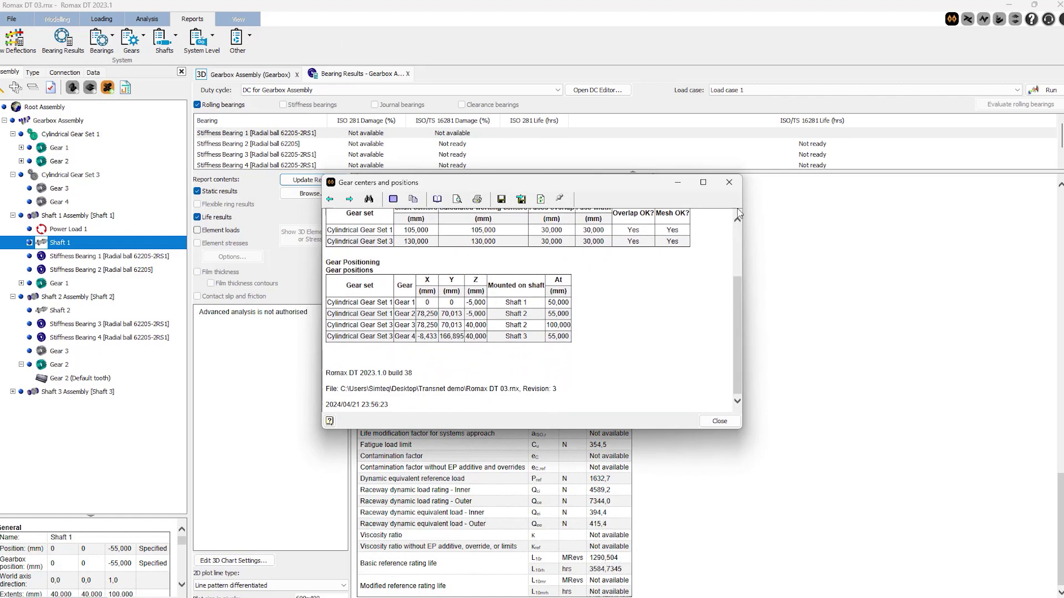
# Check the gear Analysis Settings report, then return to Gear Centers and Positions.
pyautogui.click(123, 51)
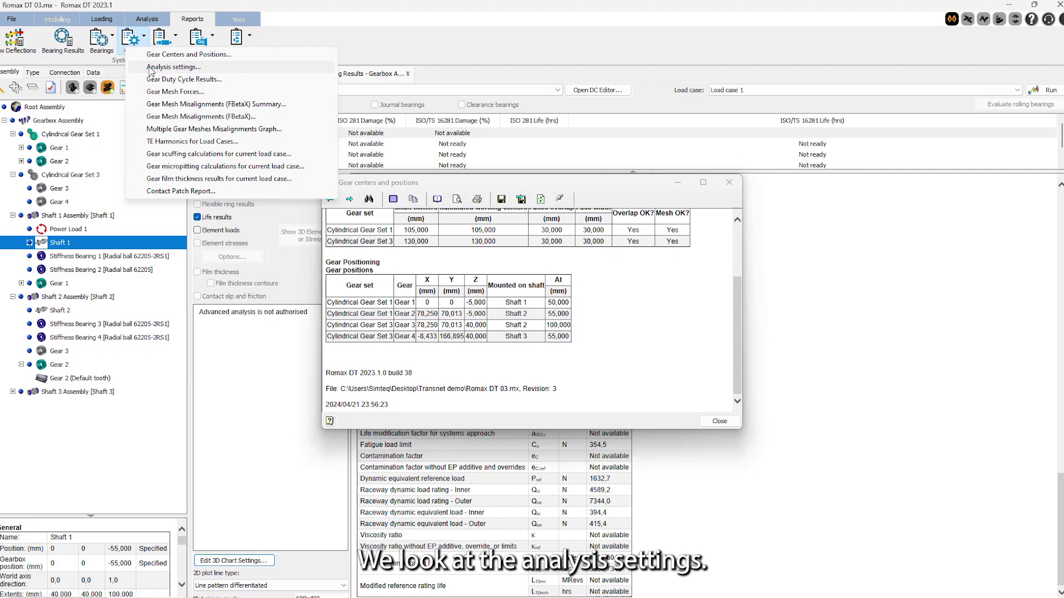
pyautogui.click(166, 61)
pyautogui.moveTo(737, 239); pyautogui.dragTo(746, 283)
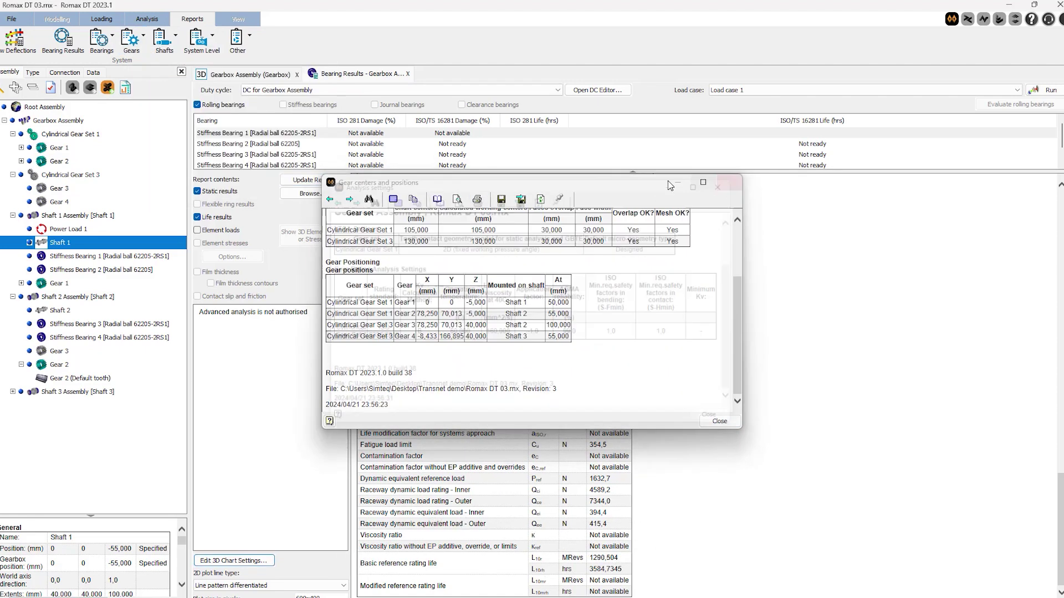
pyautogui.click(142, 38)
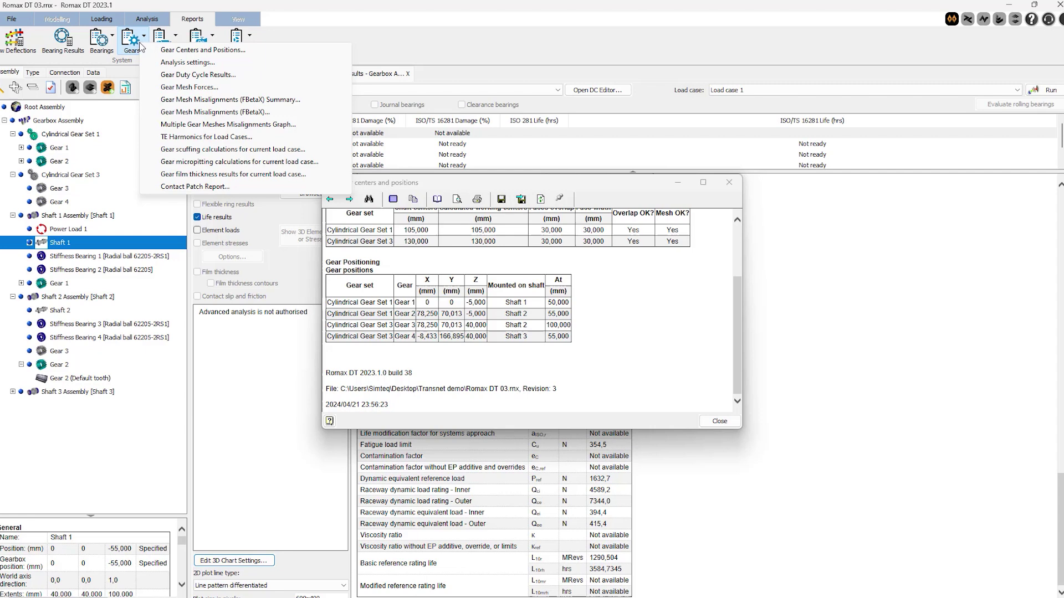
# Generate the Gear Duty Cycle Results report and scroll to Gear 2's 1,015 and 1,720 safety factors.
pyautogui.click(205, 77)
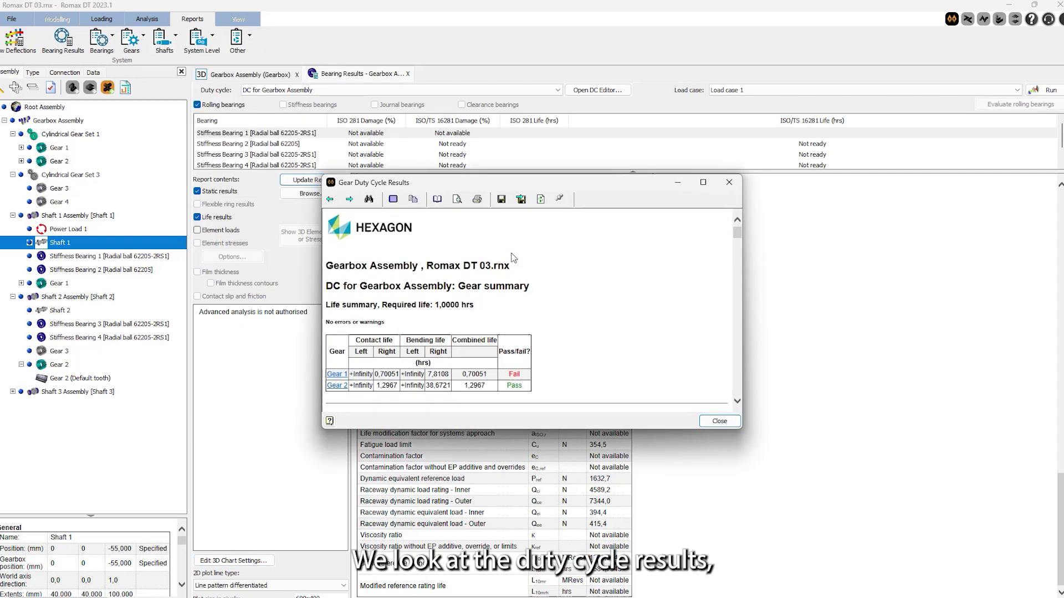
pyautogui.scroll(-3, 735, 249)
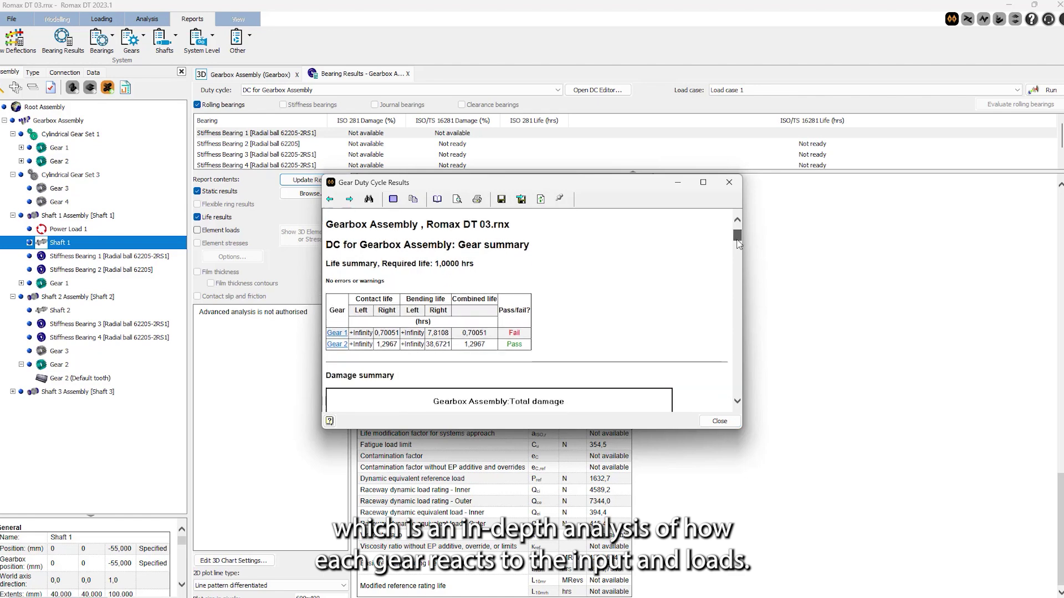
pyautogui.moveTo(738, 240); pyautogui.dragTo(733, 393)
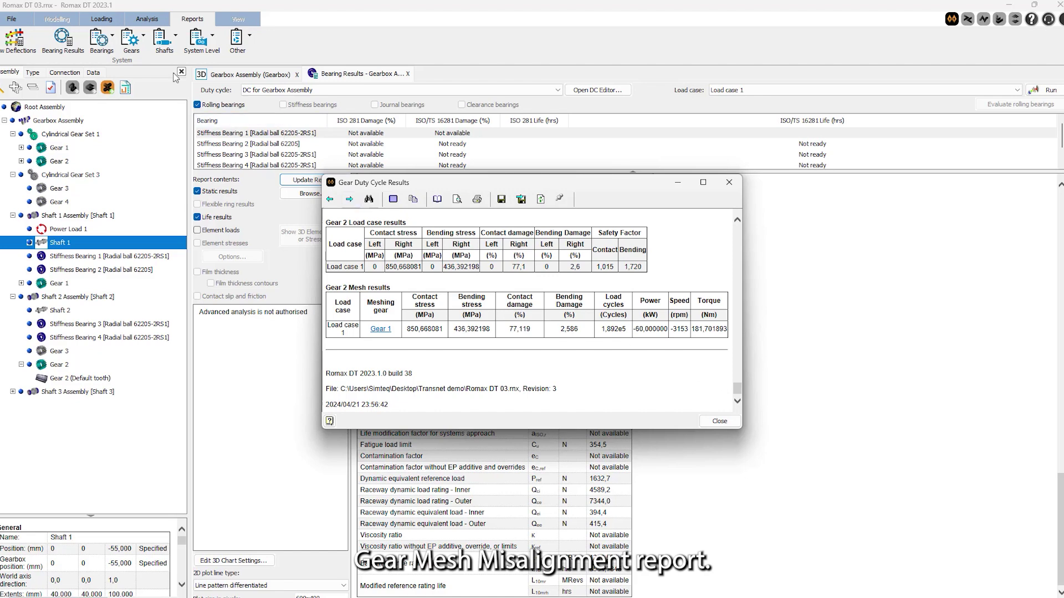
# Open the Gear Mesh Misalignments report and scroll through it.
pyautogui.click(127, 44)
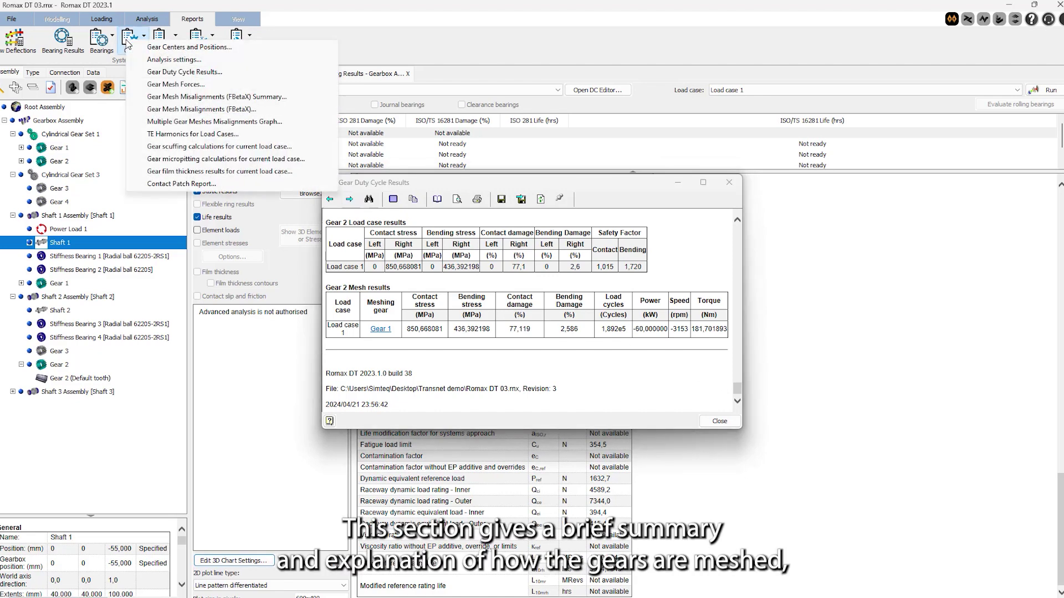
pyautogui.click(166, 99)
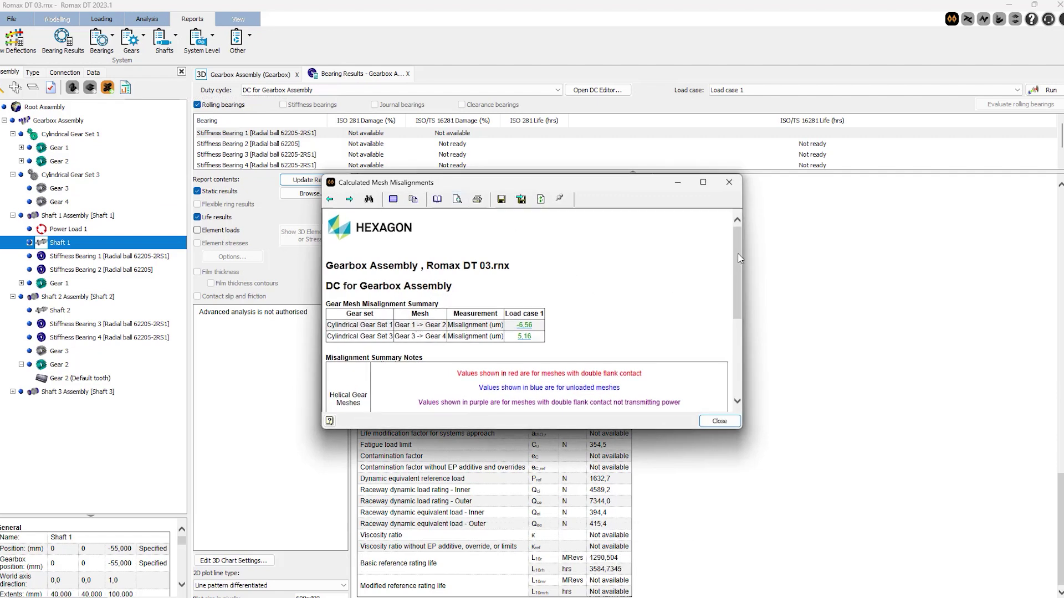
pyautogui.moveTo(737, 253); pyautogui.dragTo(749, 345)
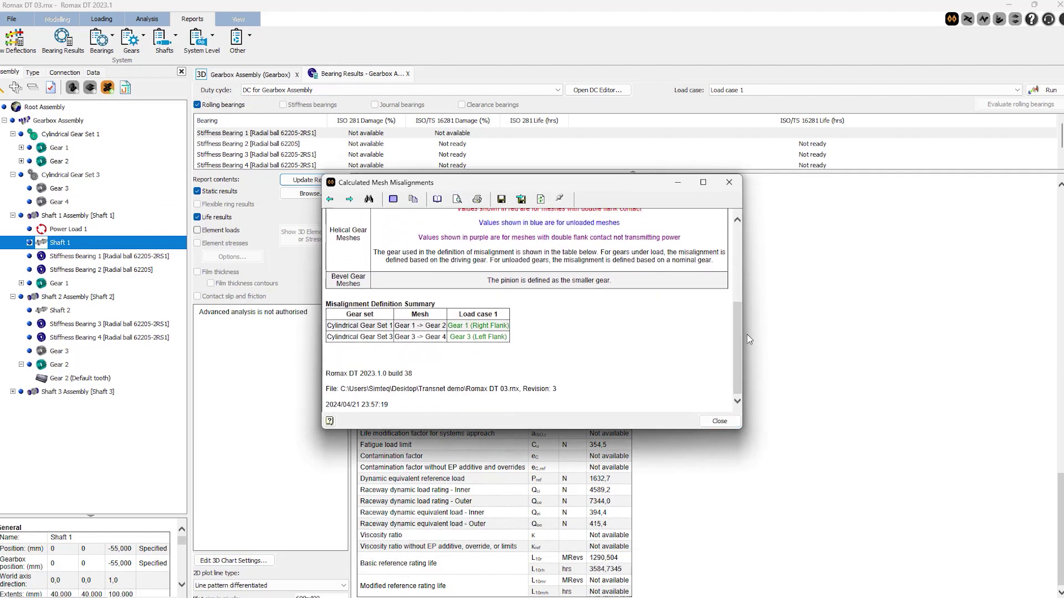
# Show static shaft results for Shaft 2 Assembly under Load case 1.
pyautogui.click(163, 43)
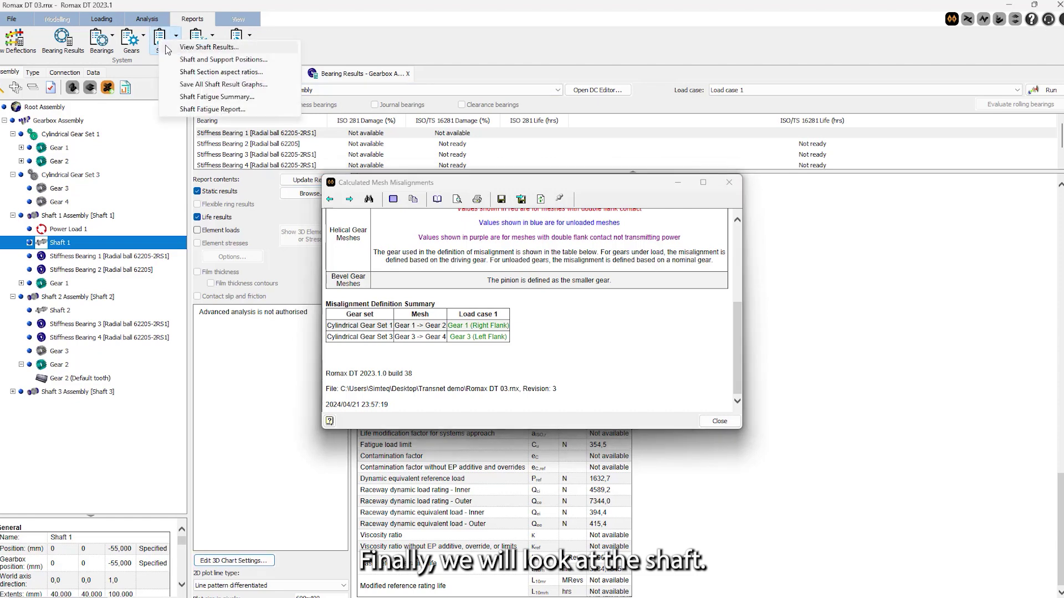
pyautogui.click(174, 51)
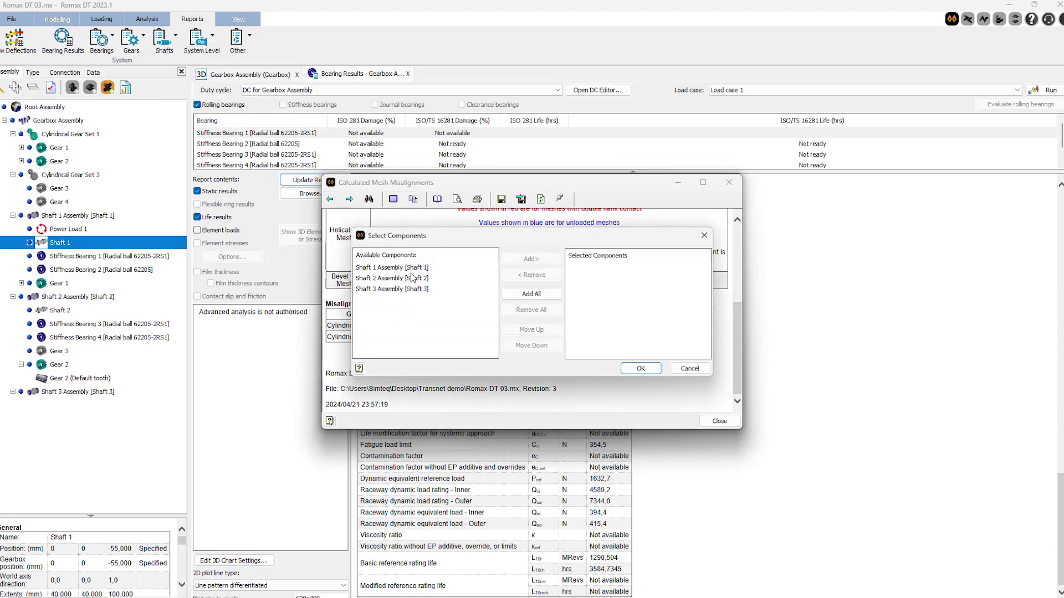
pyautogui.click(413, 279)
pyautogui.click(531, 259)
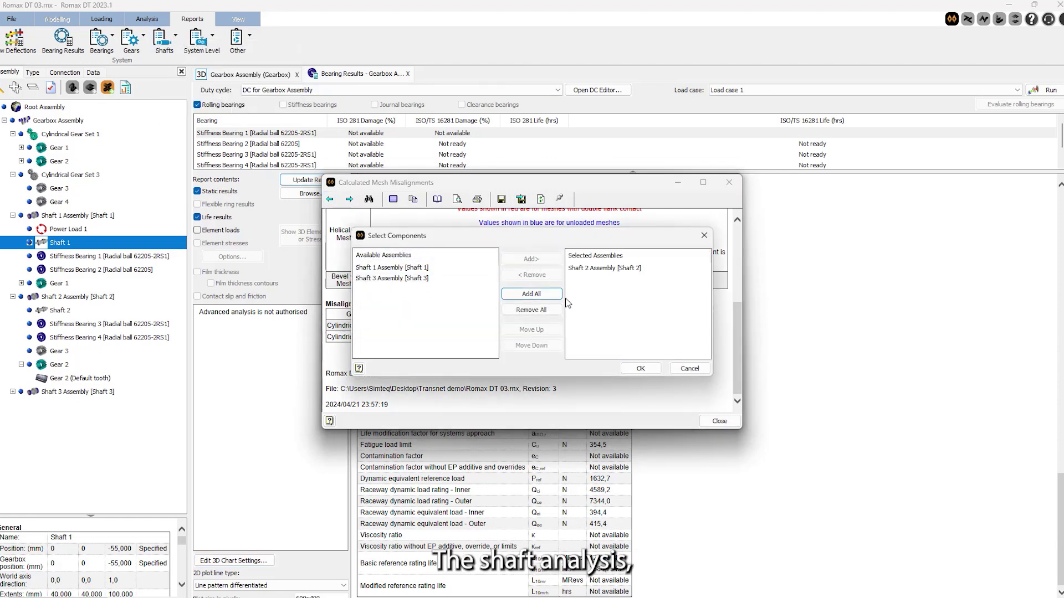
pyautogui.click(639, 369)
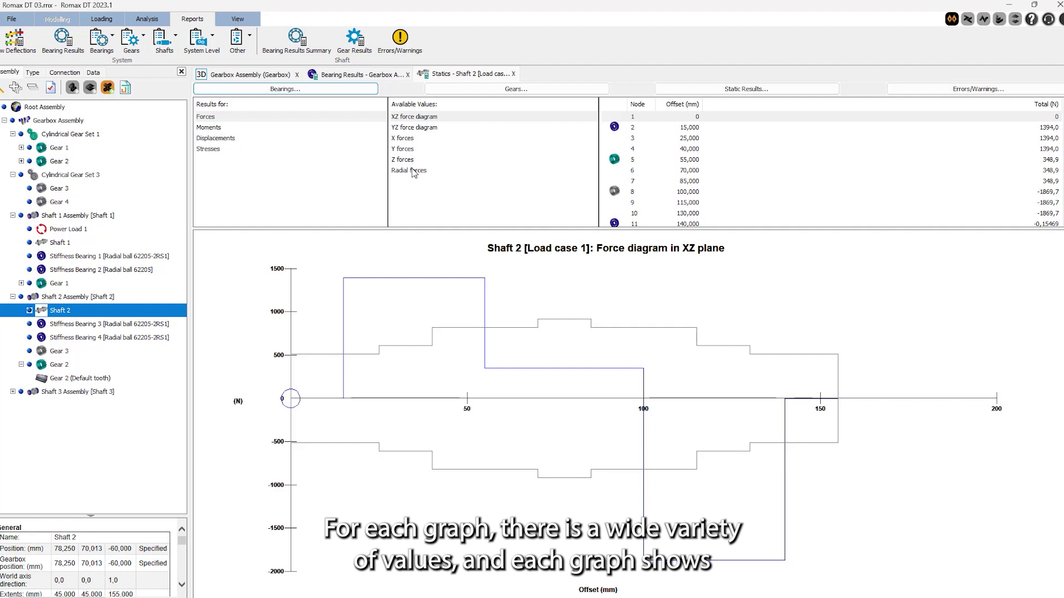
# Mark nodes 1, 2, 3, 4, 5, 7 and 8 on Shaft 2's force diagram.
pyautogui.click(635, 127)
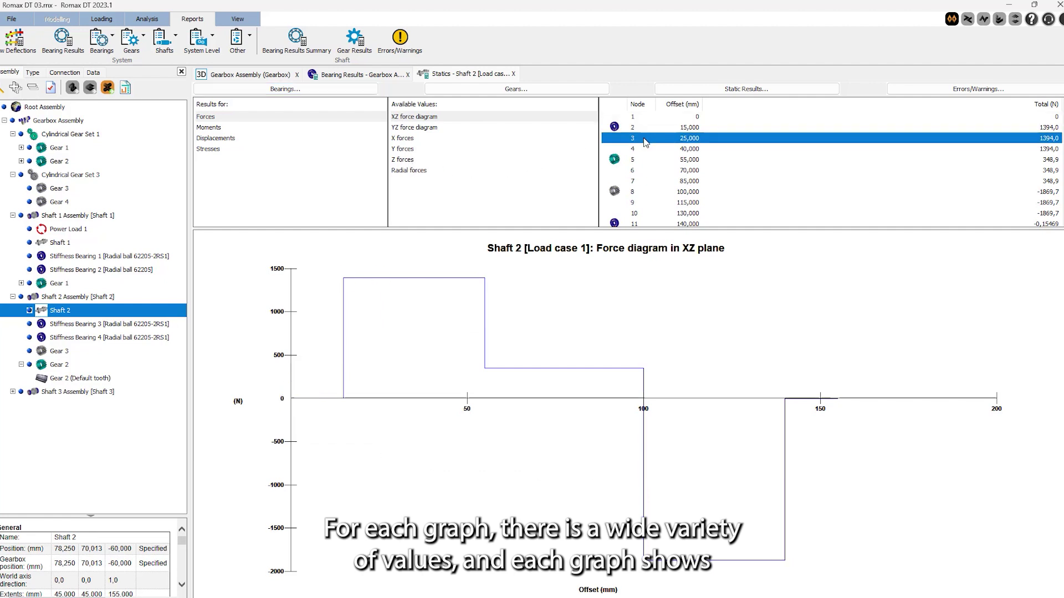
pyautogui.click(644, 139)
pyautogui.click(647, 148)
pyautogui.click(650, 161)
pyautogui.click(652, 181)
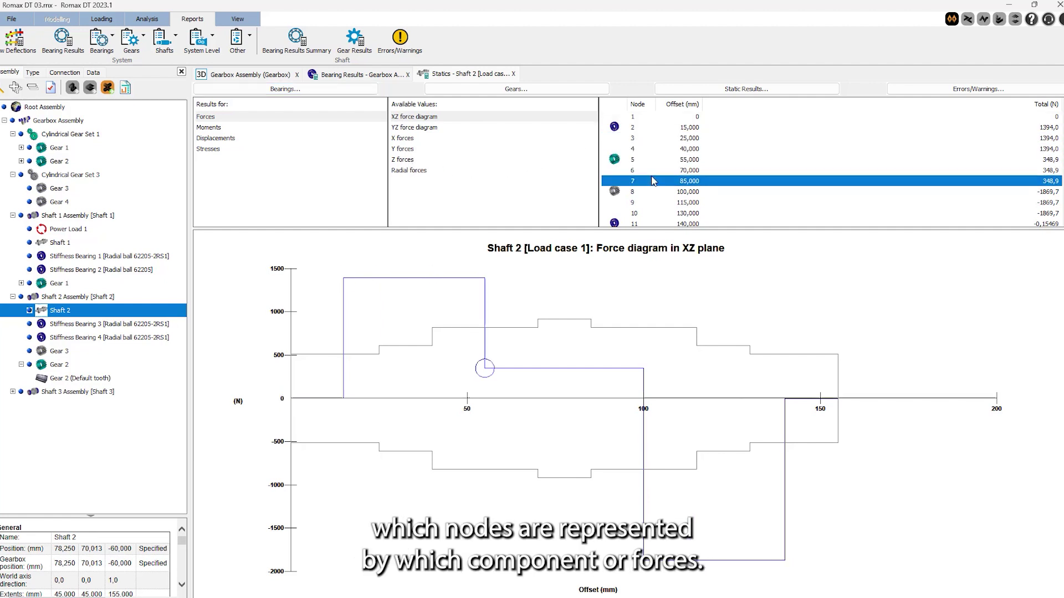
pyautogui.click(655, 192)
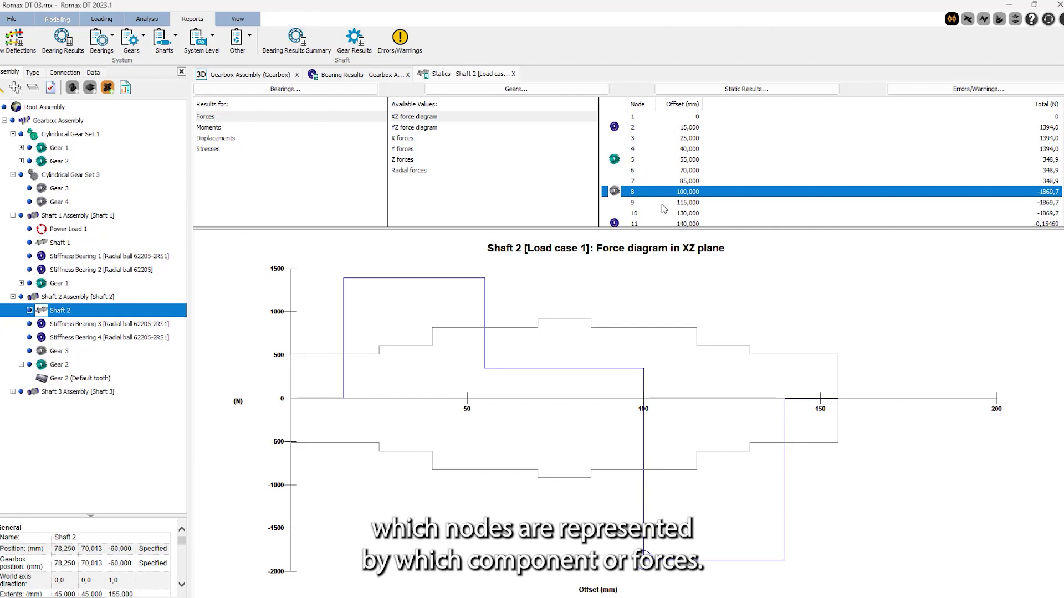
pyautogui.click(638, 117)
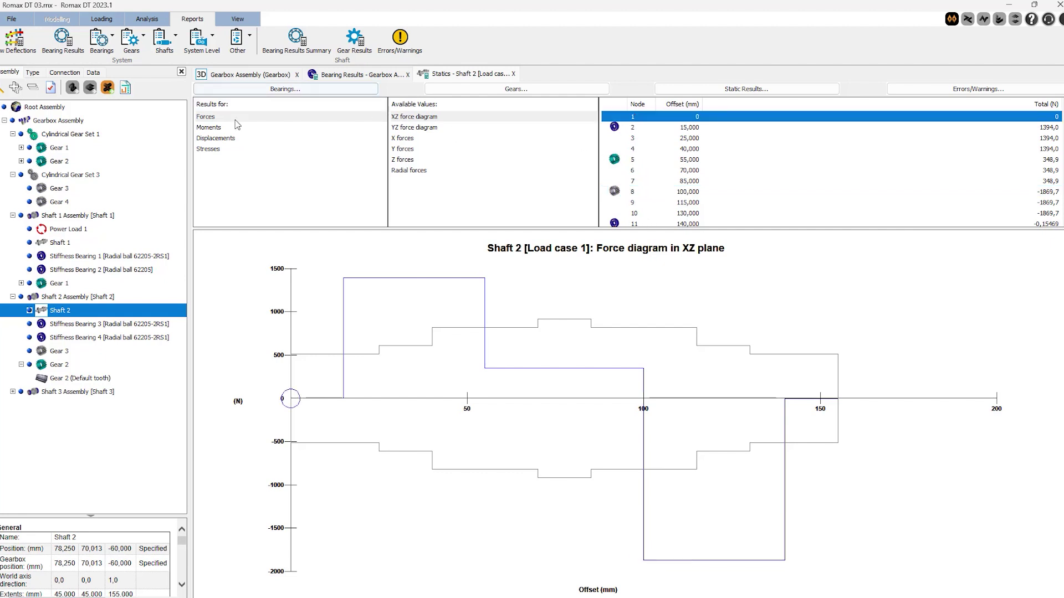
# Switch the Shaft 2 plot through Moments and Displacements to bending stresses.
pyautogui.click(209, 127)
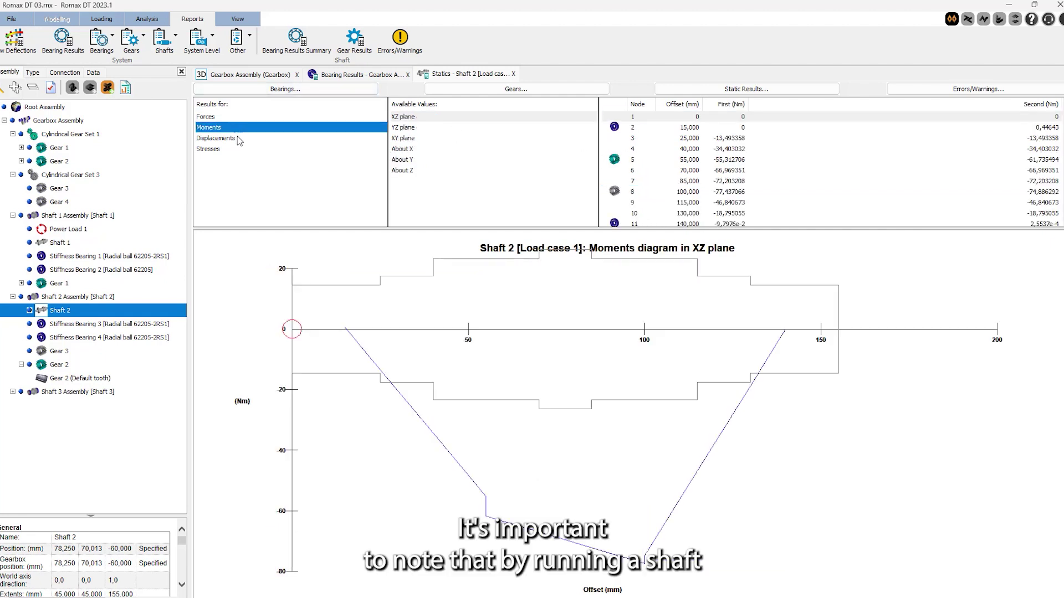
pyautogui.click(239, 139)
pyautogui.click(245, 150)
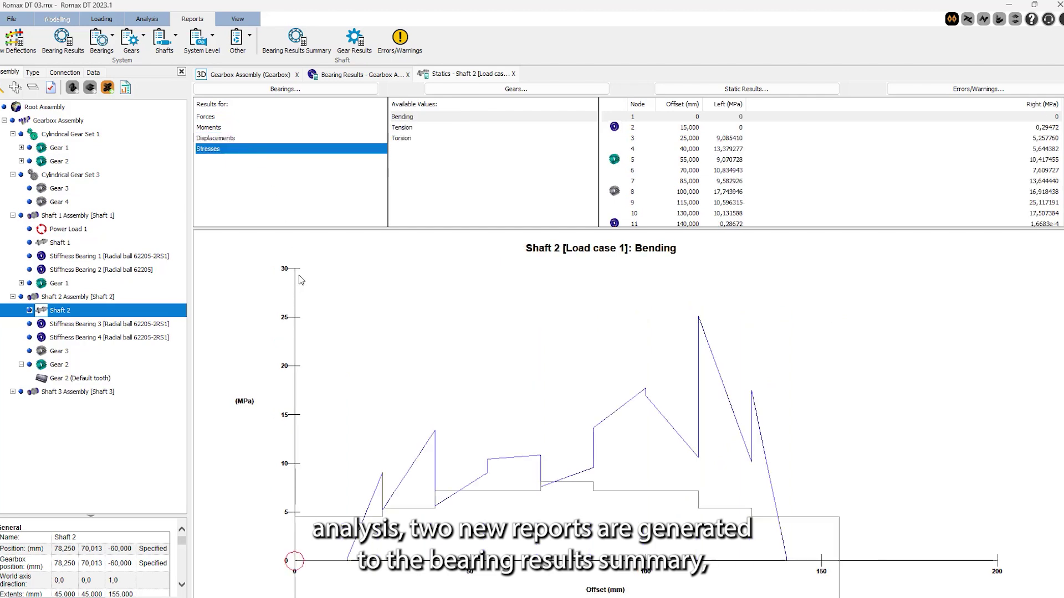
# Review the Shaft 2 Bearing Results Summary with Stiffness Bearings 3 and 4 OK, then close it.
pyautogui.click(286, 51)
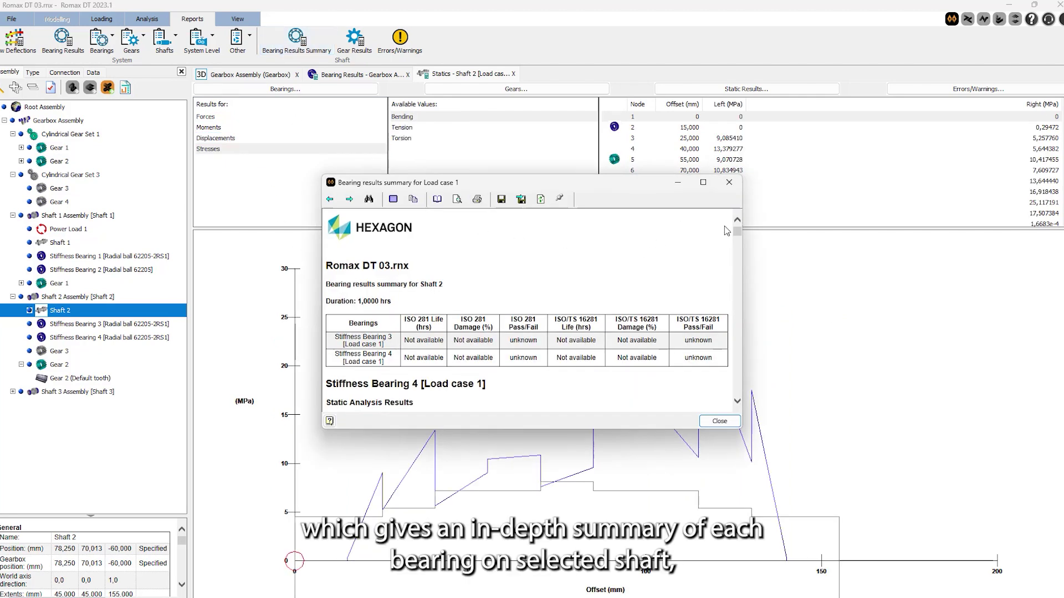
pyautogui.moveTo(737, 237); pyautogui.dragTo(734, 381)
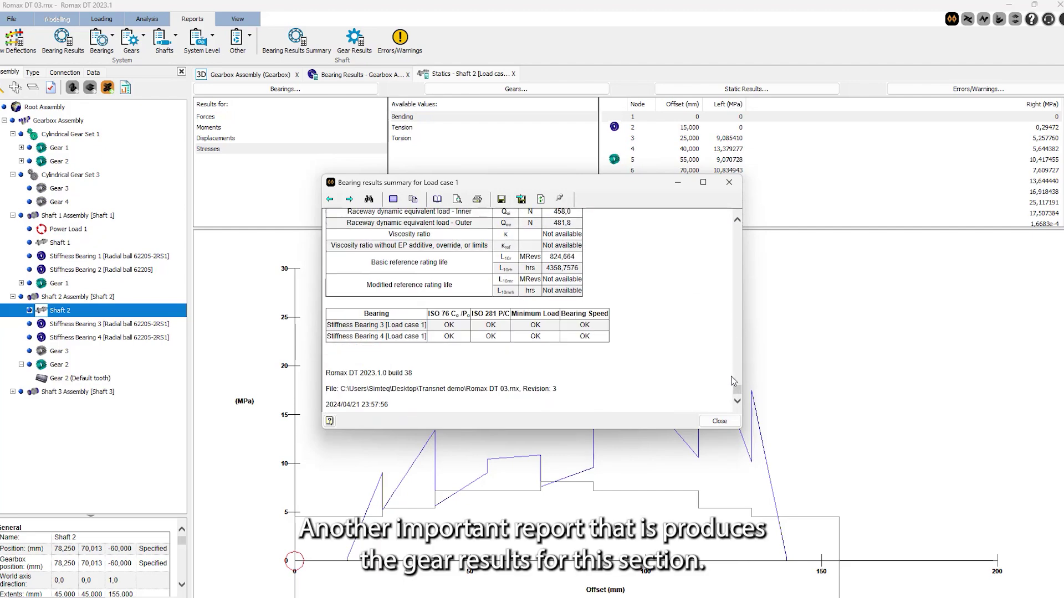
pyautogui.click(725, 187)
# Review Gear Results for Shaft 2, including Gear 3, then close the window.
pyautogui.click(354, 42)
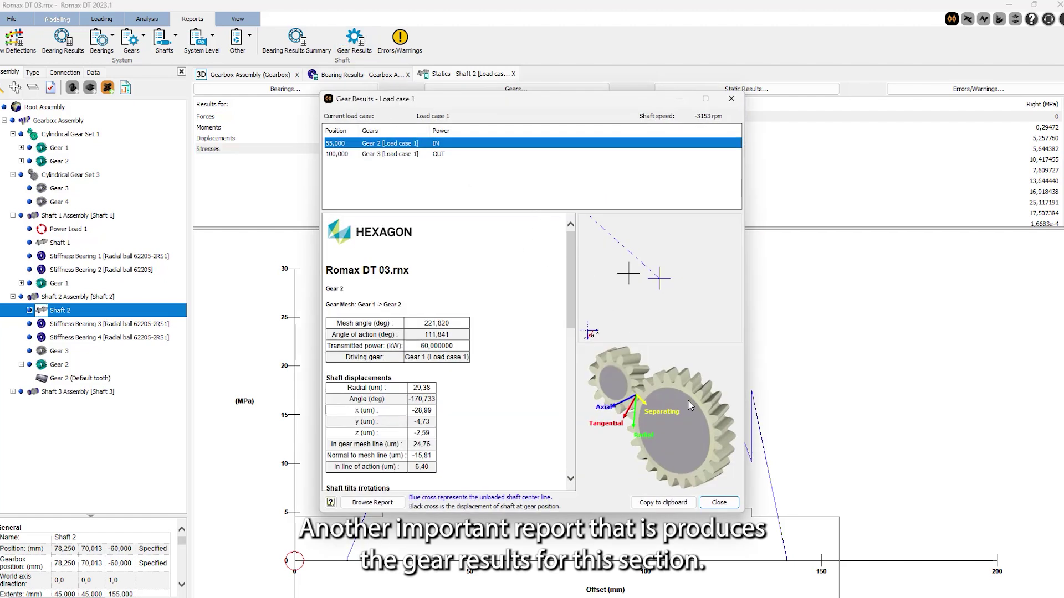
pyautogui.moveTo(570, 265); pyautogui.dragTo(575, 334)
pyautogui.scroll(-4, 552, 349)
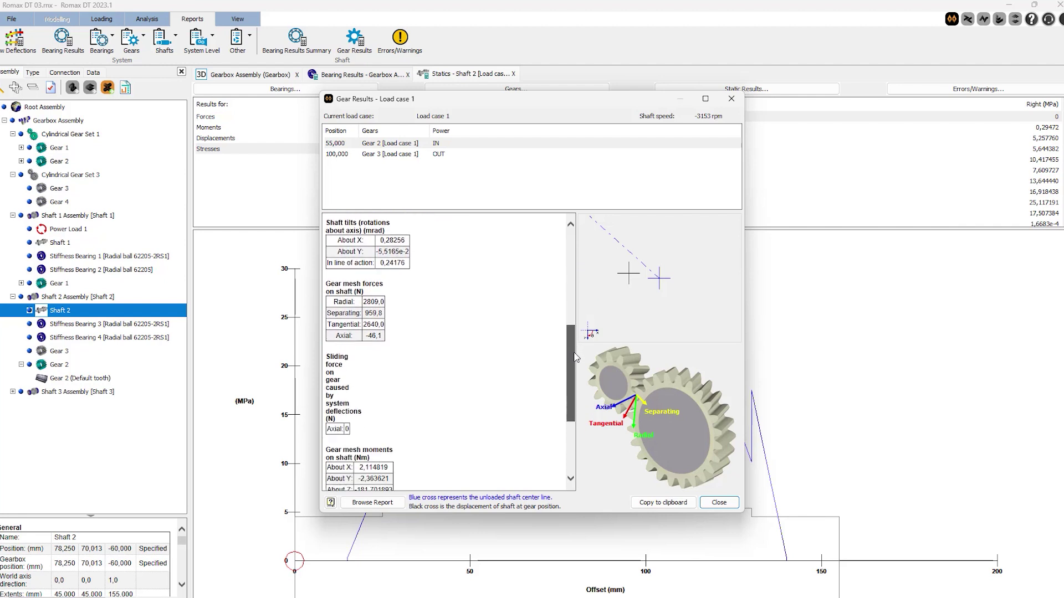
pyautogui.click(420, 156)
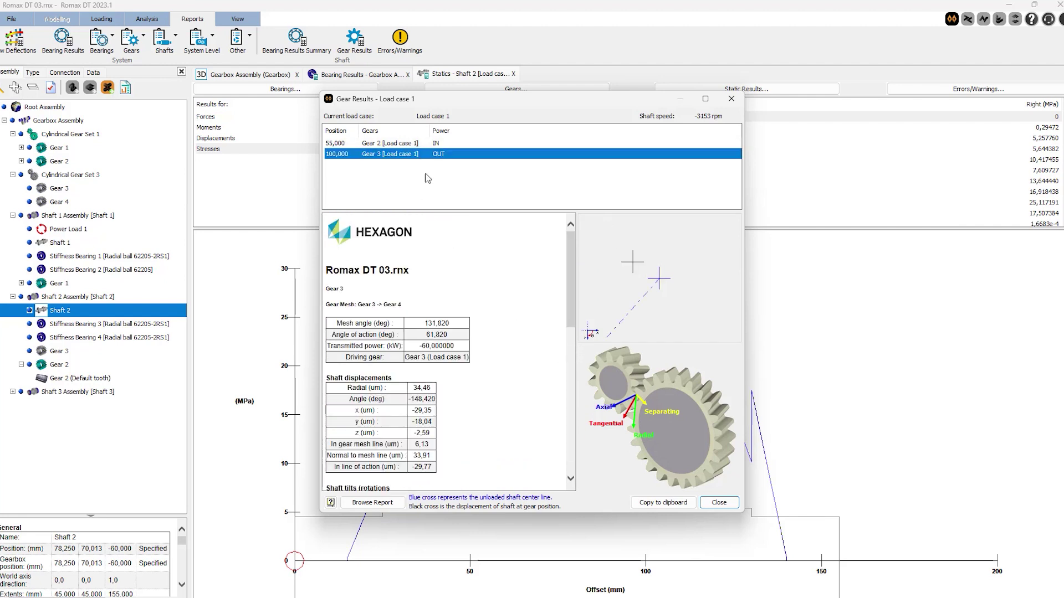
pyautogui.click(718, 503)
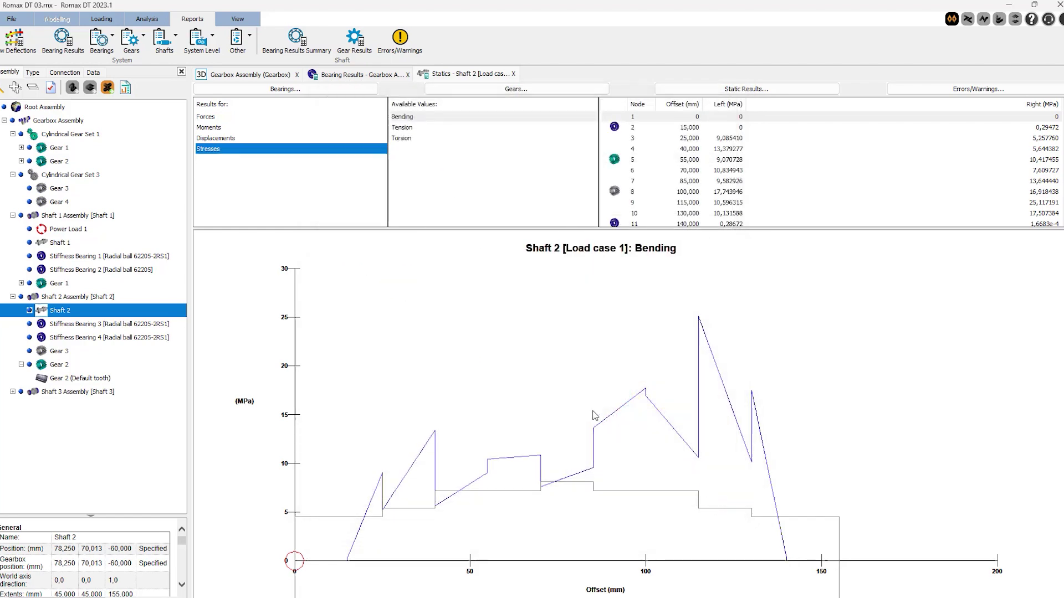
# Show the 3-D deflection plot for Load case 1 (peak 36,19 µm) and start its animation.
pyautogui.click(14, 41)
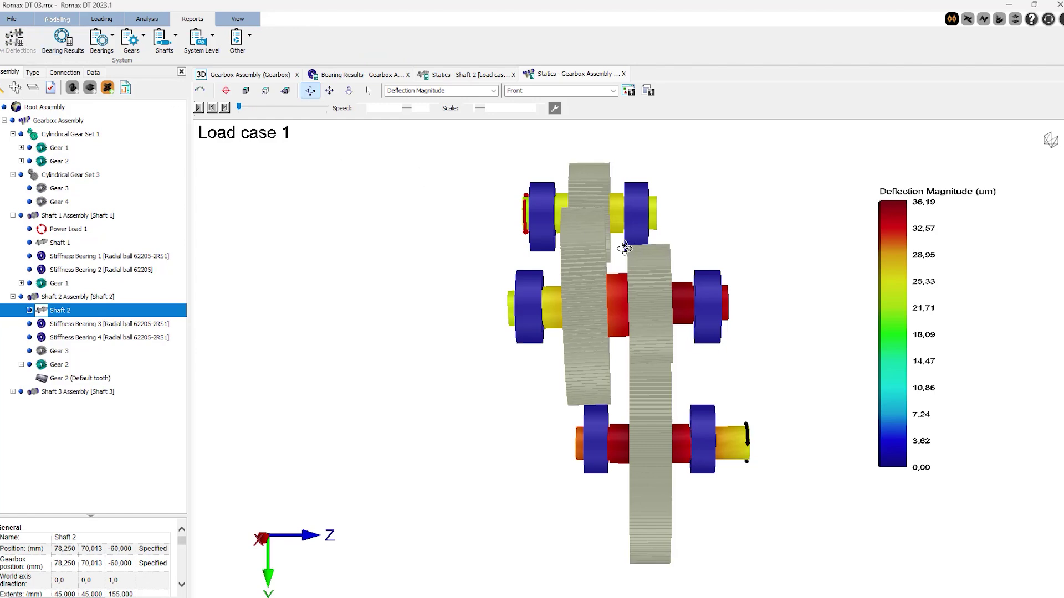
pyautogui.moveTo(466, 262); pyautogui.dragTo(567, 388)
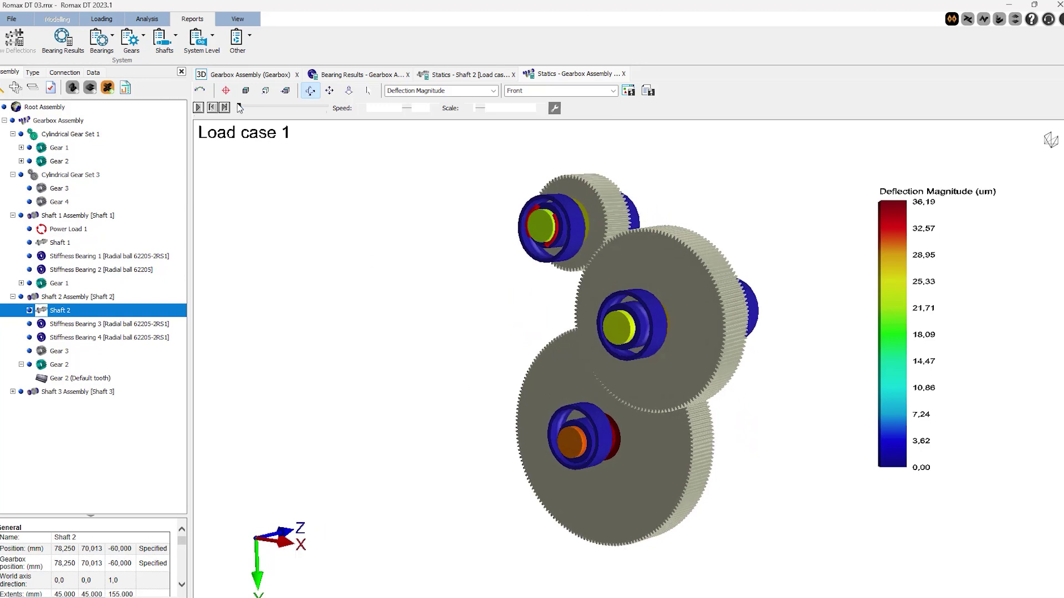
pyautogui.click(198, 107)
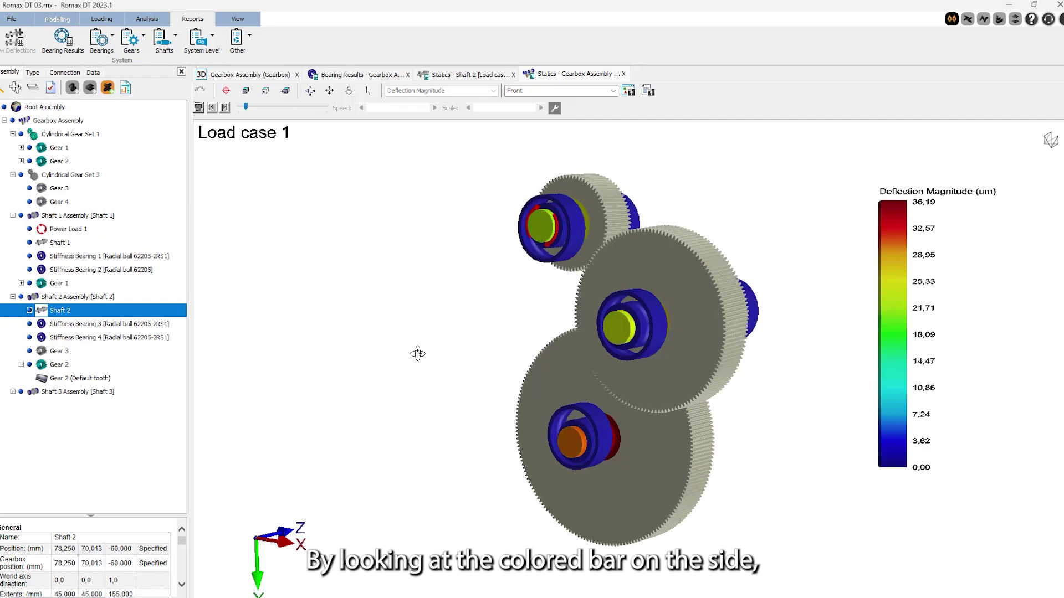
# Stop the deflection animation and slightly increase the deflection display scale.
pyautogui.moveTo(418, 353); pyautogui.dragTo(482, 286)
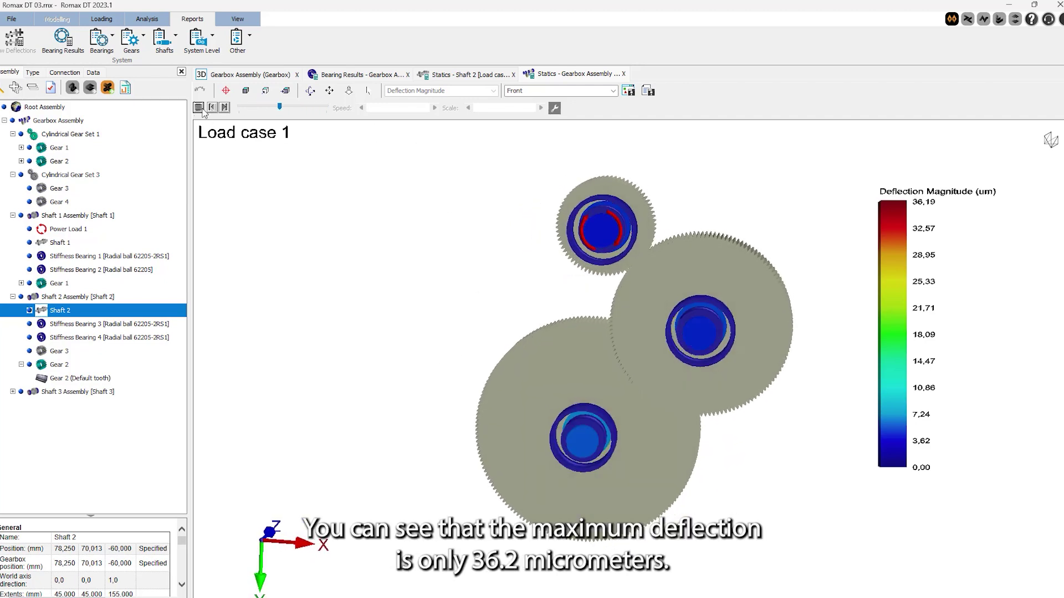
pyautogui.click(240, 107)
pyautogui.moveTo(488, 108); pyautogui.dragTo(494, 108)
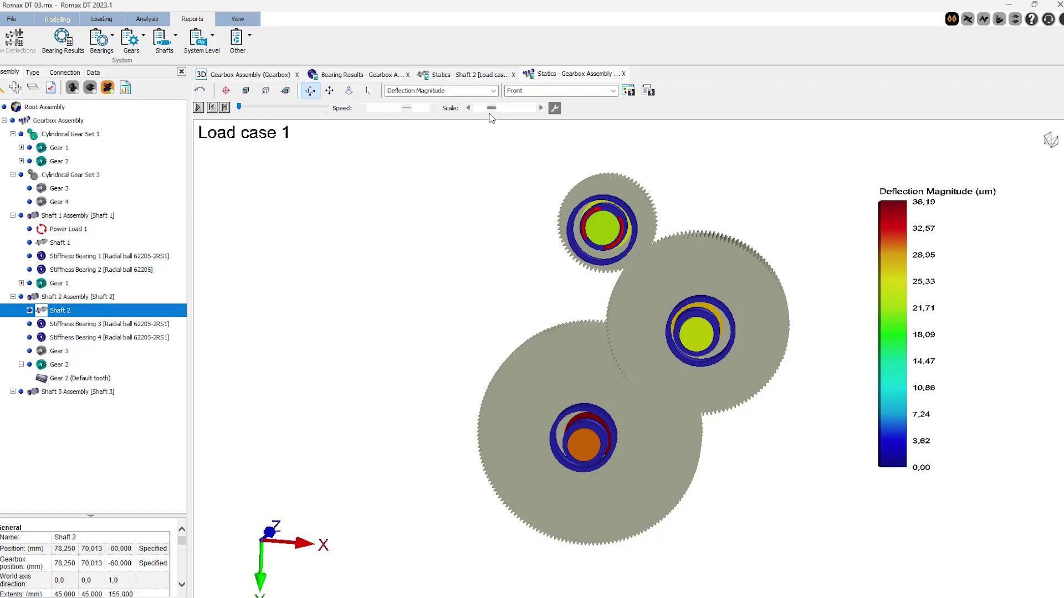
pyautogui.moveTo(476, 211); pyautogui.dragTo(438, 211)
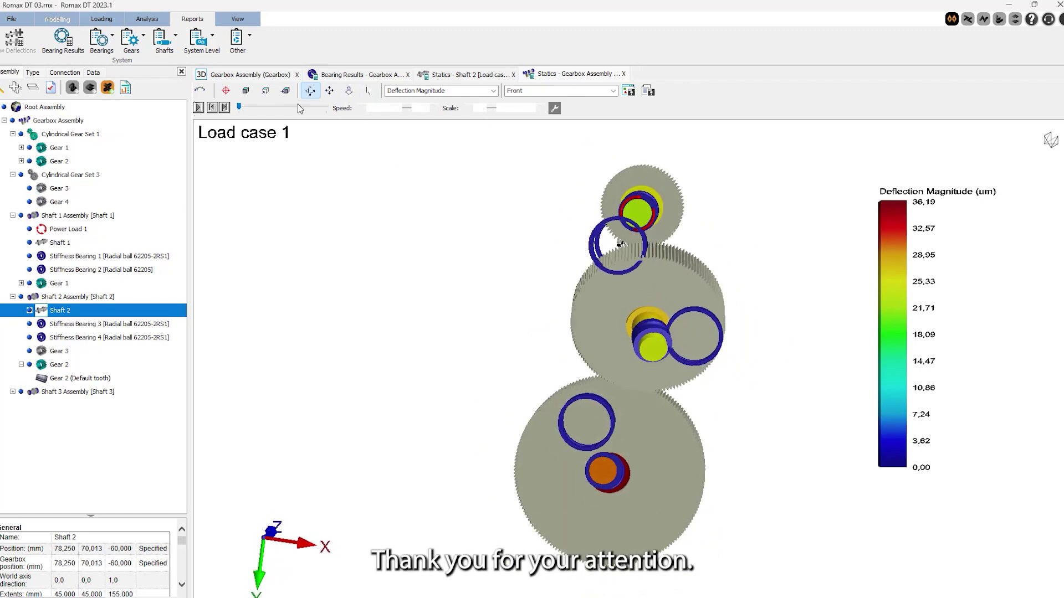